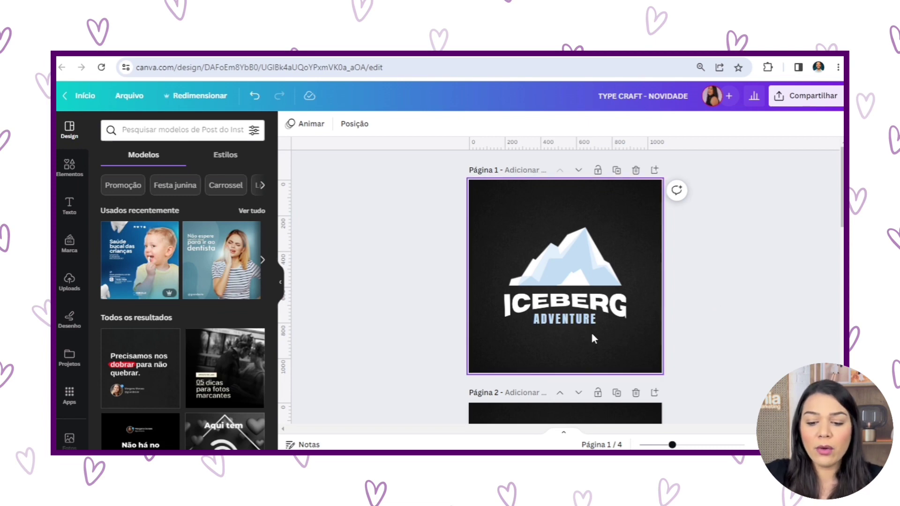
Apply the Curve shape effect to the ADVENTURE text on page 1 with a curve value of 44.
{"action": "left_click", "coordinate": [569, 322]}
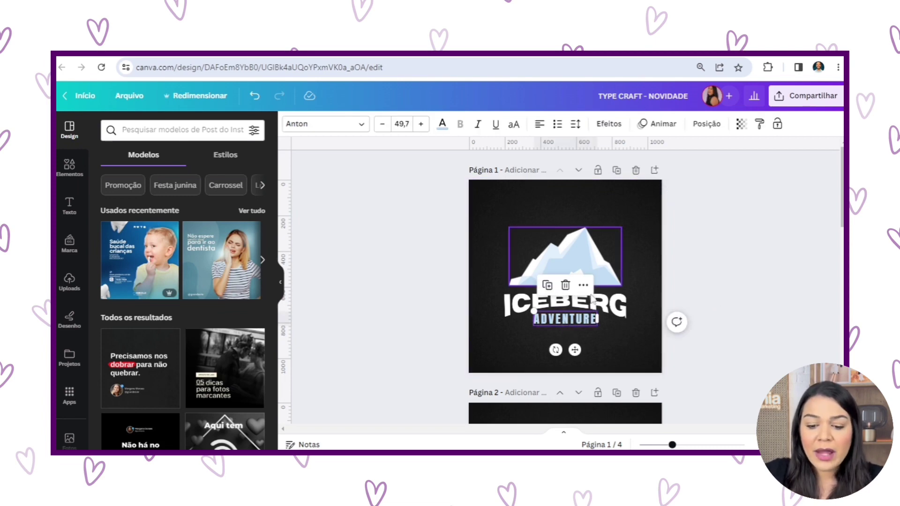
{"action": "left_click", "coordinate": [606, 126]}
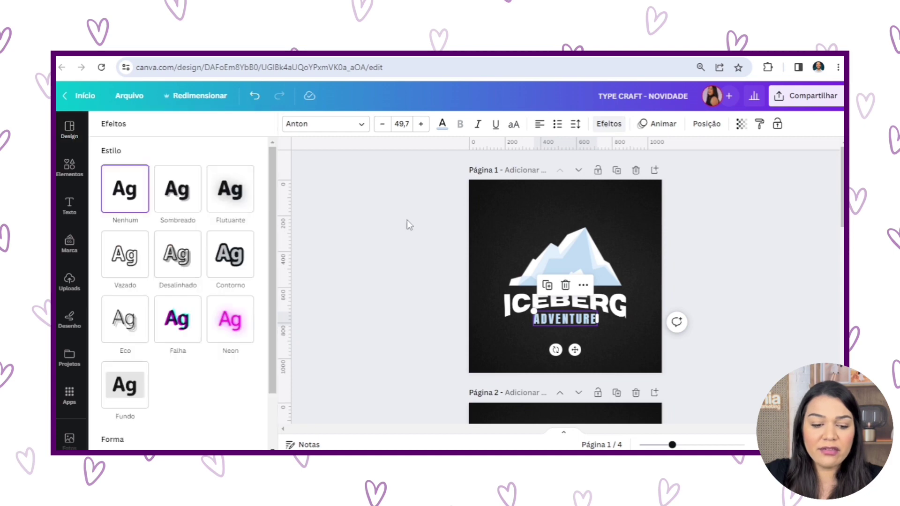
{"action": "scroll", "coordinate": [206, 375], "scroll_direction": "down", "scroll_amount": 3}
{"action": "left_click", "coordinate": [183, 412]}
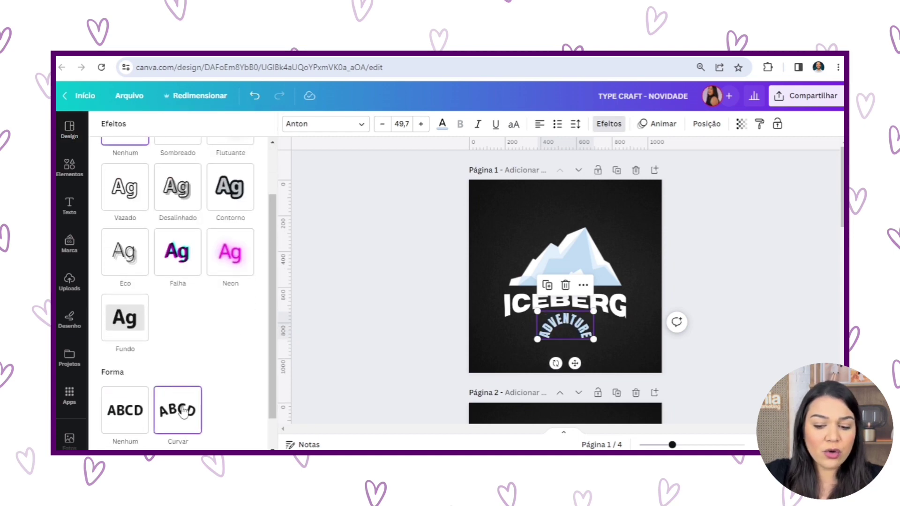
{"action": "scroll", "coordinate": [187, 412], "scroll_direction": "down", "scroll_amount": 1}
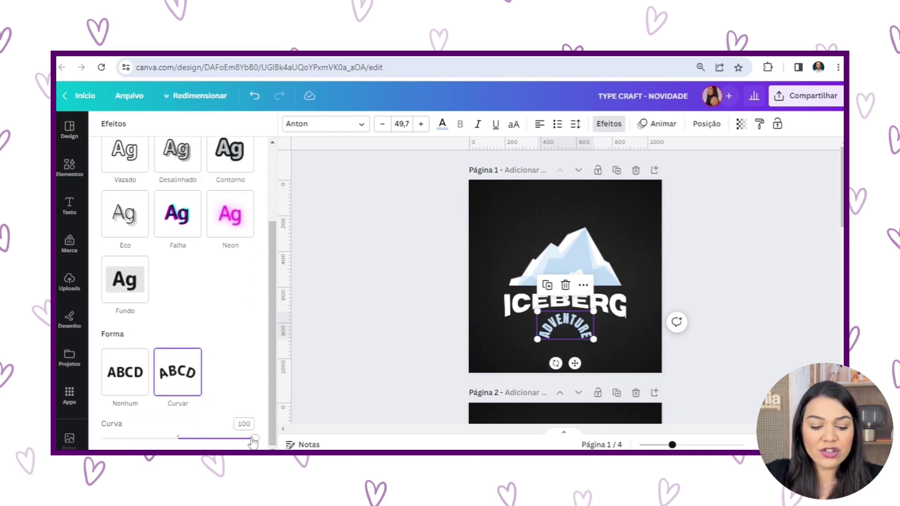
{"action": "left_click_drag", "start_coordinate": [254, 438], "coordinate": [212, 439]}
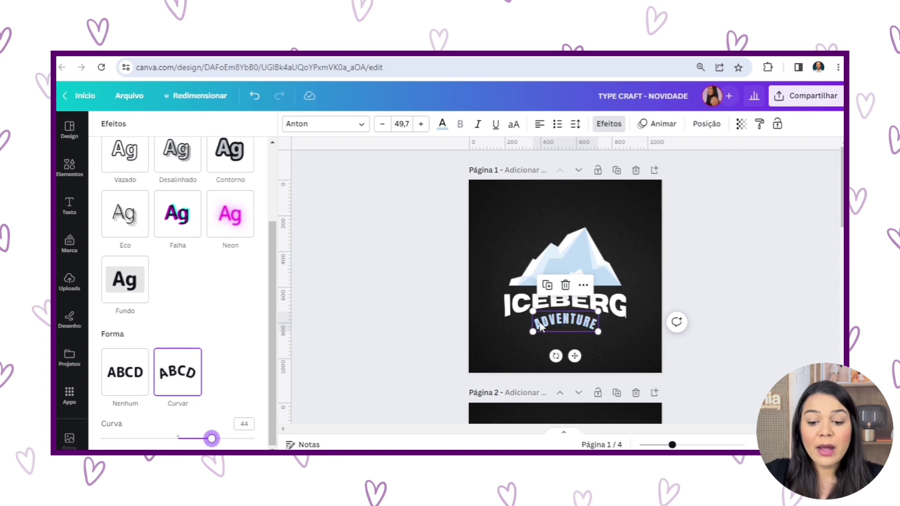
{"action": "left_click", "coordinate": [698, 302]}
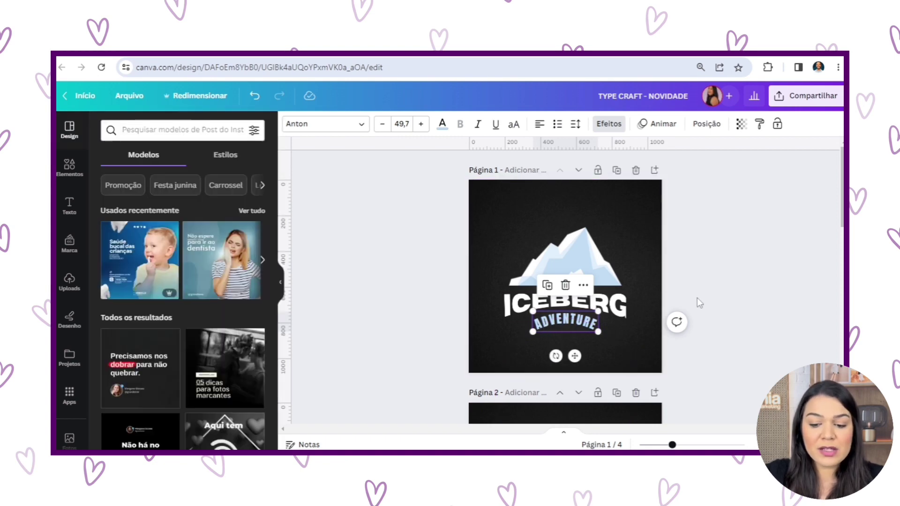
{"action": "left_click", "coordinate": [710, 283]}
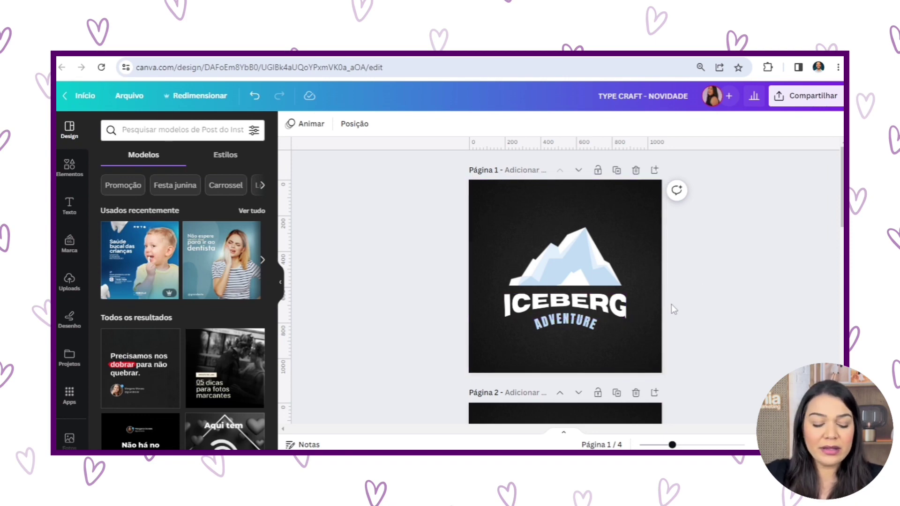
Undo the curve effect on the ADVENTURE text.
{"action": "key", "text": "ctrl+z"}
{"action": "key", "text": "ctrl+z"}
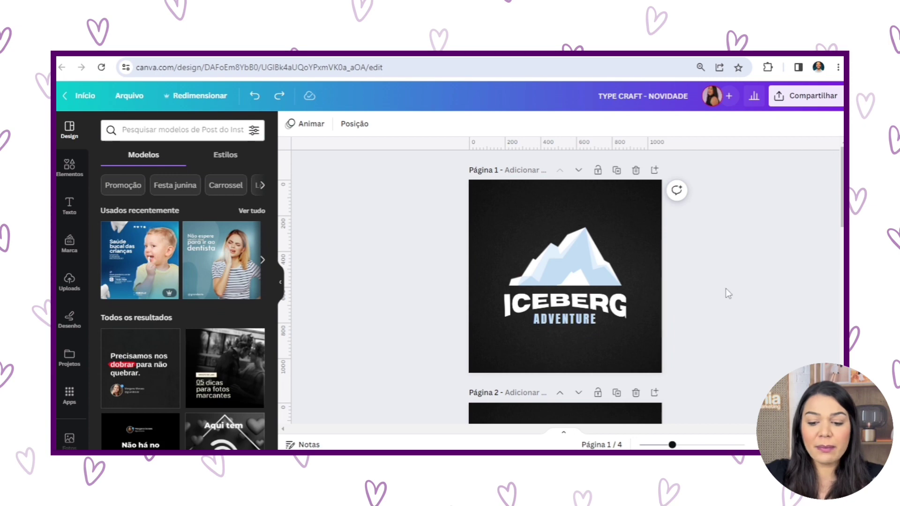
Go to the empty black page 2, search the Canva apps for TypeCraft and open that app.
{"action": "scroll", "coordinate": [725, 281], "scroll_direction": "down", "scroll_amount": 5}
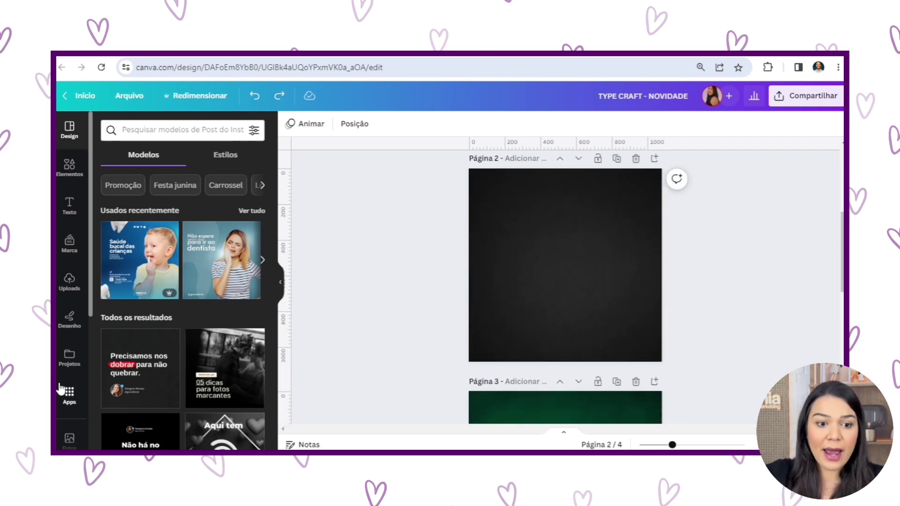
{"action": "left_click", "coordinate": [68, 396]}
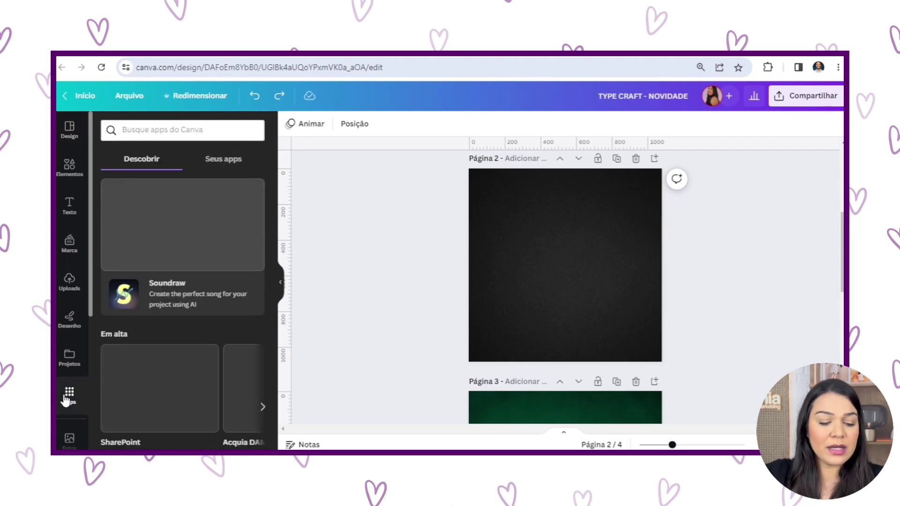
{"action": "scroll", "coordinate": [239, 178], "scroll_direction": "down", "scroll_amount": 10}
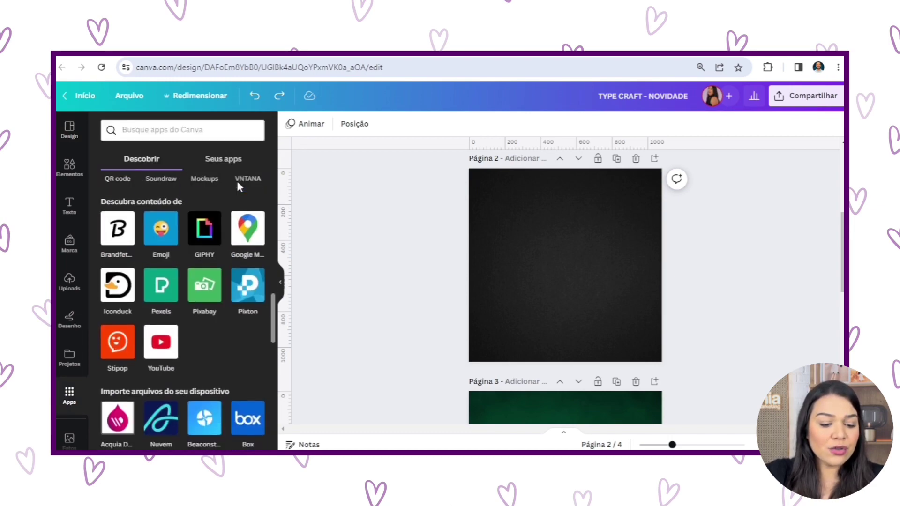
{"action": "scroll", "coordinate": [239, 186], "scroll_direction": "down", "scroll_amount": 10}
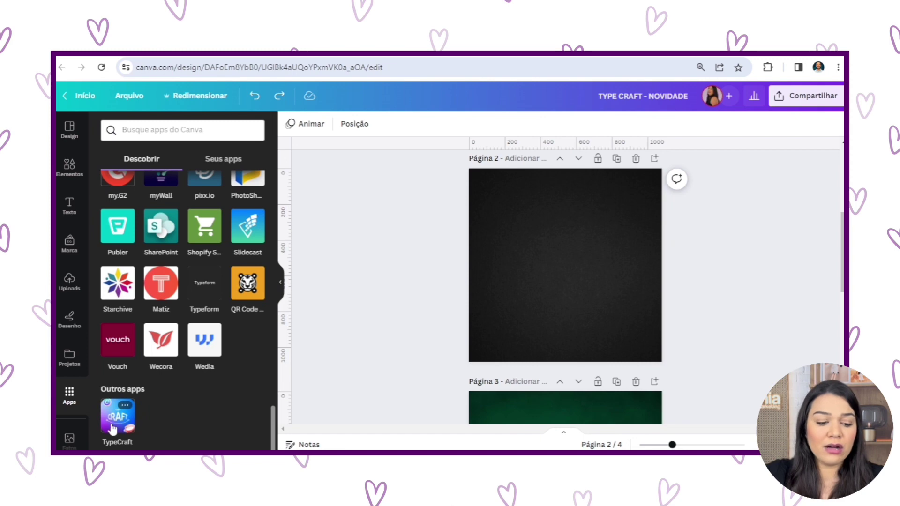
{"action": "left_click", "coordinate": [190, 129]}
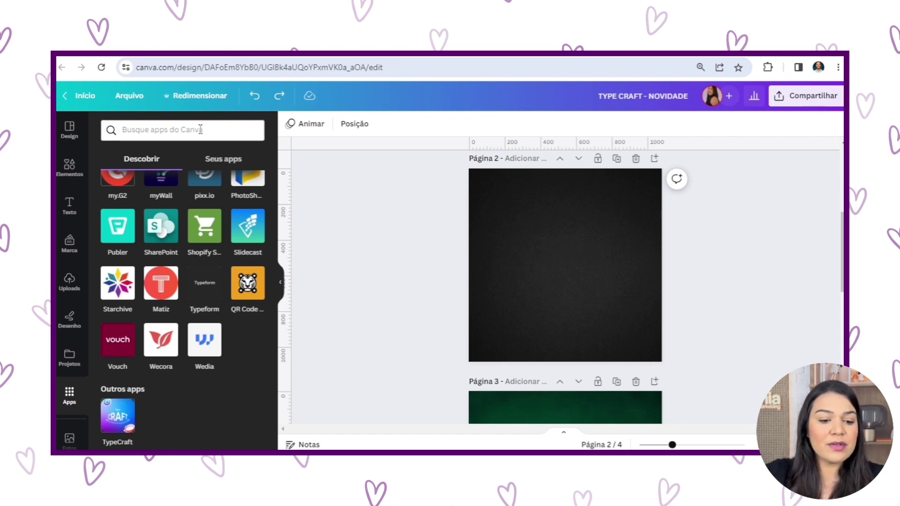
{"action": "type", "text": "TypeCraft"}
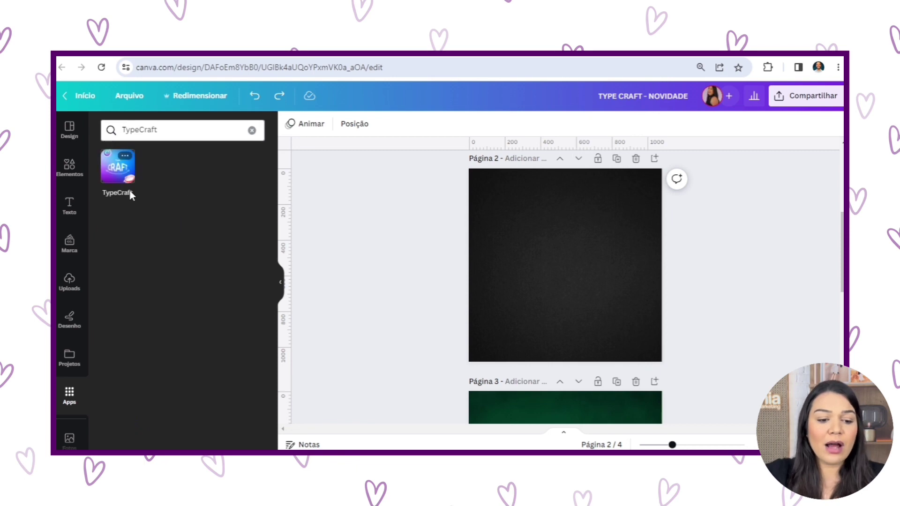
{"action": "left_click", "coordinate": [117, 170]}
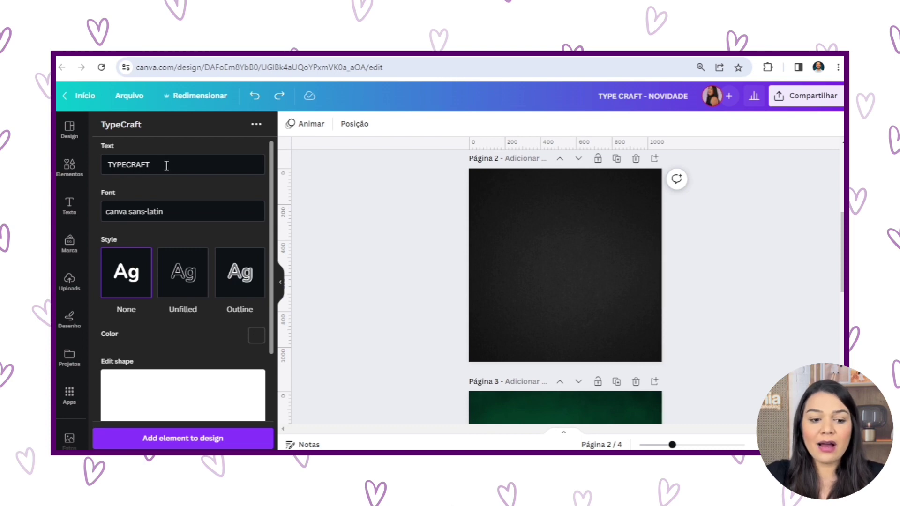
Replace the default TypeCraft text with ICEBERG.
{"action": "double_click", "coordinate": [138, 166]}
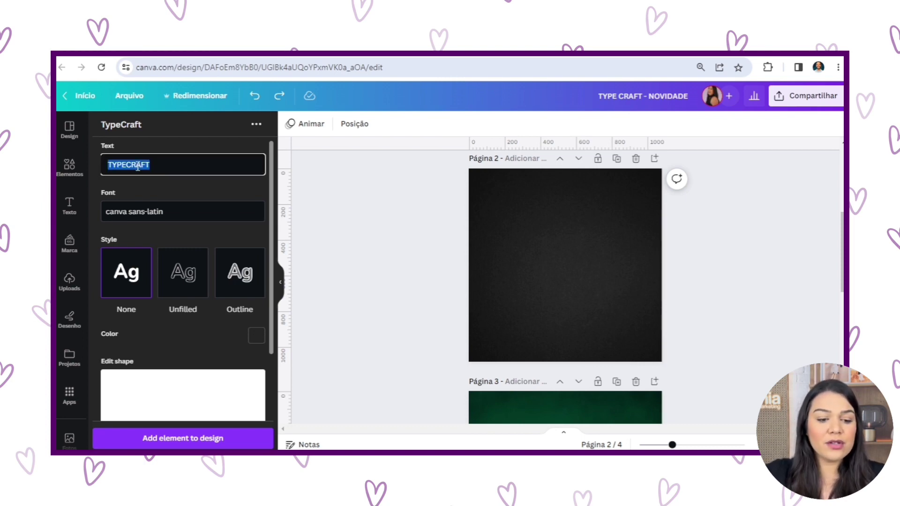
{"action": "type", "text": "ICEBER"}
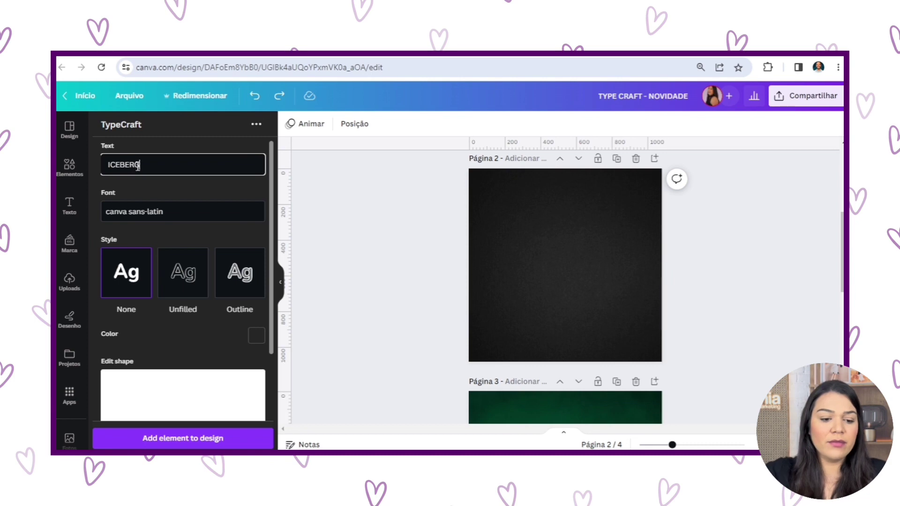
{"action": "type", "text": "G"}
{"action": "left_click", "coordinate": [162, 191]}
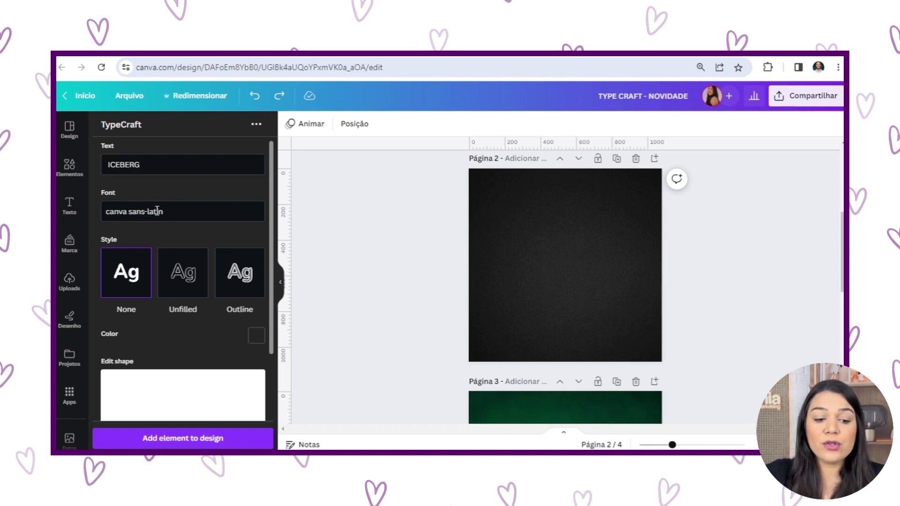
Set the font of the ICEBERG text to HORIZON.
{"action": "left_click", "coordinate": [162, 209]}
{"action": "scroll", "coordinate": [188, 234], "scroll_direction": "down", "scroll_amount": 5}
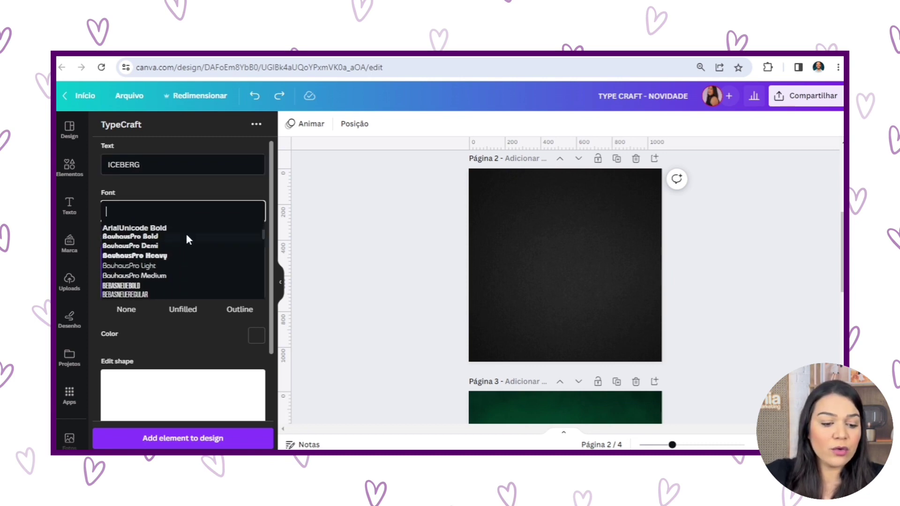
{"action": "scroll", "coordinate": [184, 235], "scroll_direction": "down", "scroll_amount": 10}
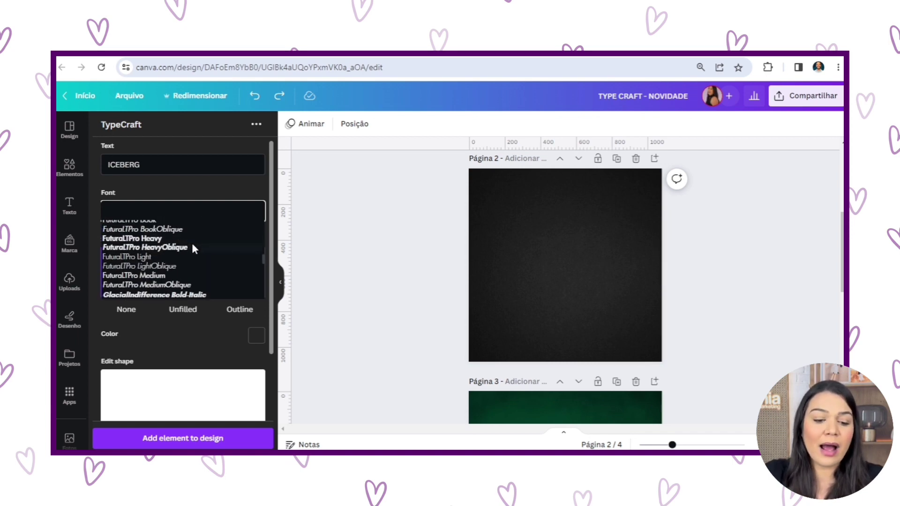
{"action": "scroll", "coordinate": [194, 245], "scroll_direction": "down", "scroll_amount": 4}
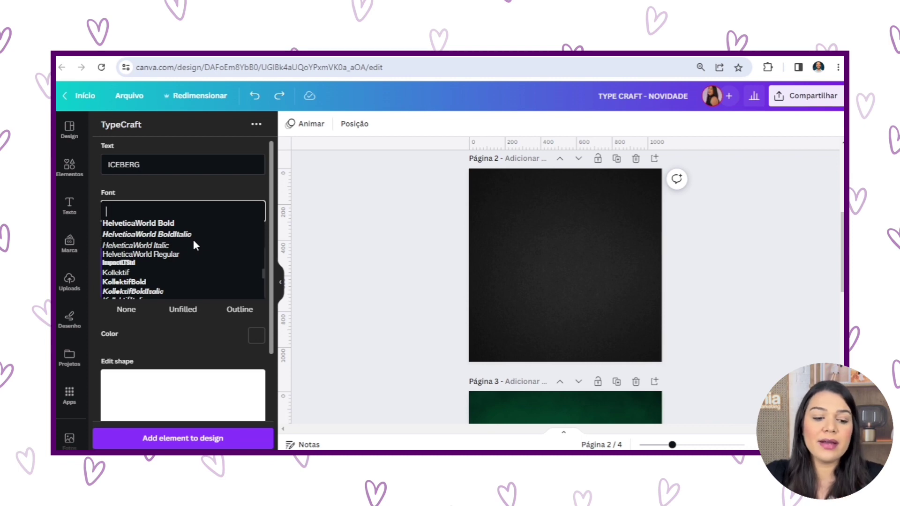
{"action": "scroll", "coordinate": [195, 244], "scroll_direction": "down", "scroll_amount": 8}
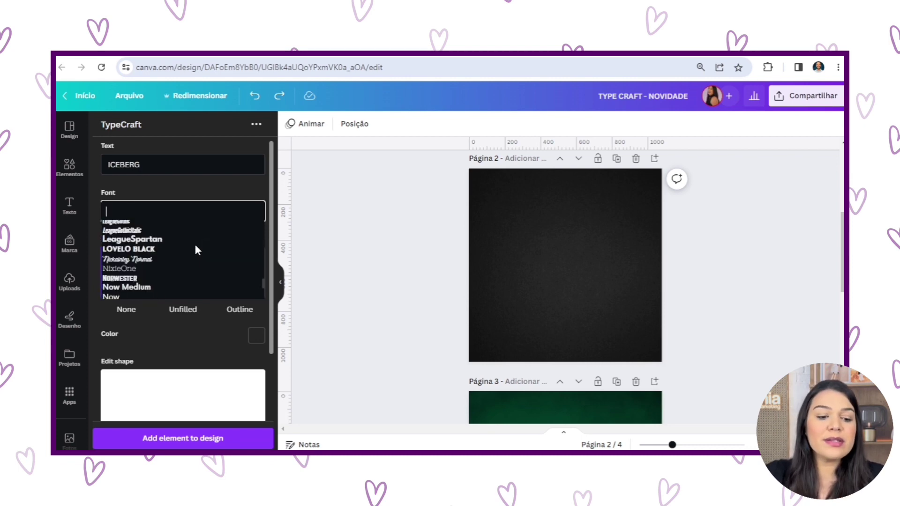
{"action": "scroll", "coordinate": [194, 242], "scroll_direction": "down", "scroll_amount": 3}
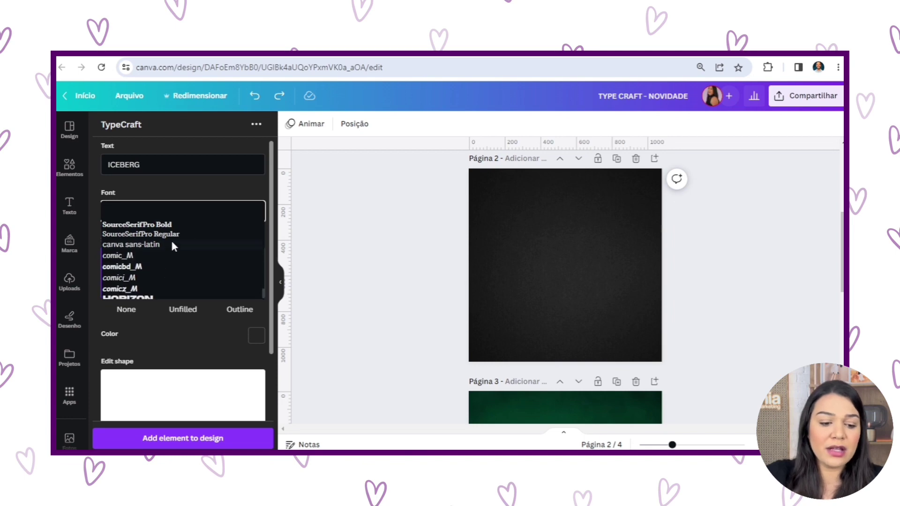
{"action": "scroll", "coordinate": [180, 265], "scroll_direction": "up", "scroll_amount": 14}
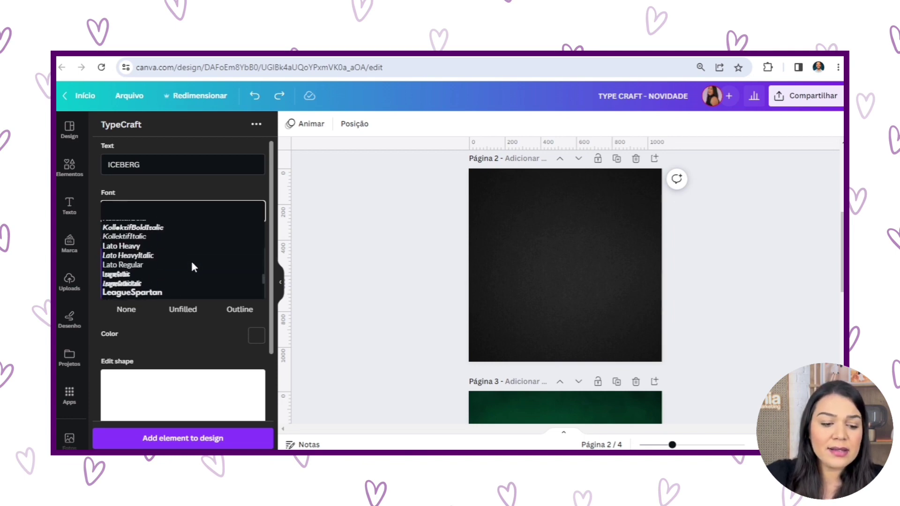
{"action": "scroll", "coordinate": [193, 257], "scroll_direction": "up", "scroll_amount": 10}
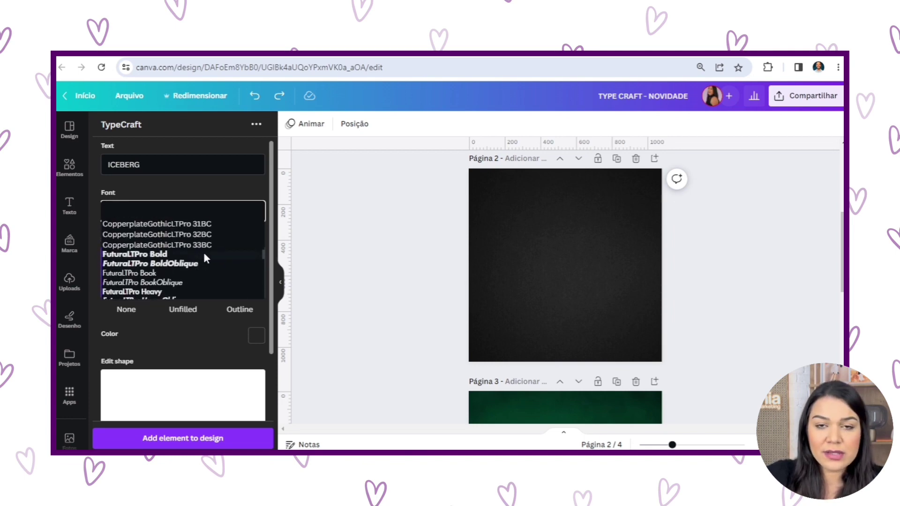
{"action": "scroll", "coordinate": [194, 256], "scroll_direction": "up", "scroll_amount": 3}
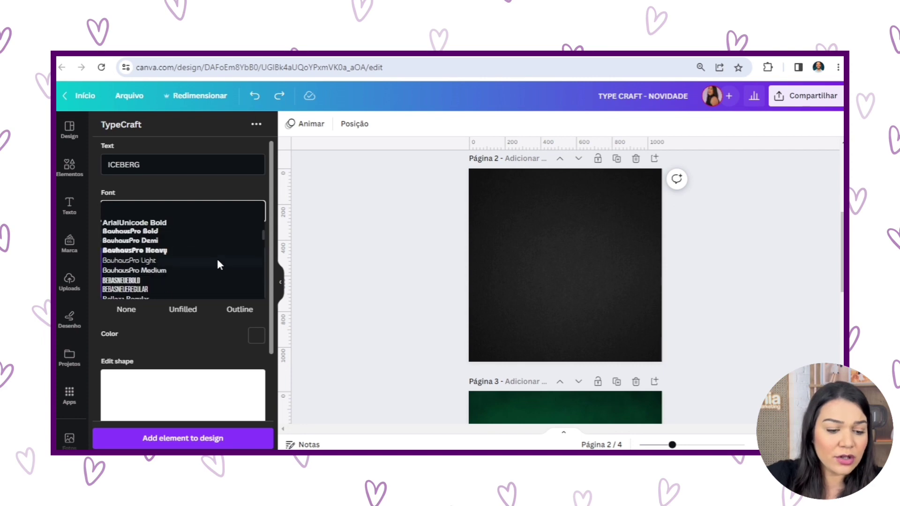
{"action": "scroll", "coordinate": [217, 259], "scroll_direction": "down", "scroll_amount": 20}
{"action": "scroll", "coordinate": [206, 252], "scroll_direction": "up", "scroll_amount": 2}
{"action": "scroll", "coordinate": [206, 247], "scroll_direction": "down", "scroll_amount": 2}
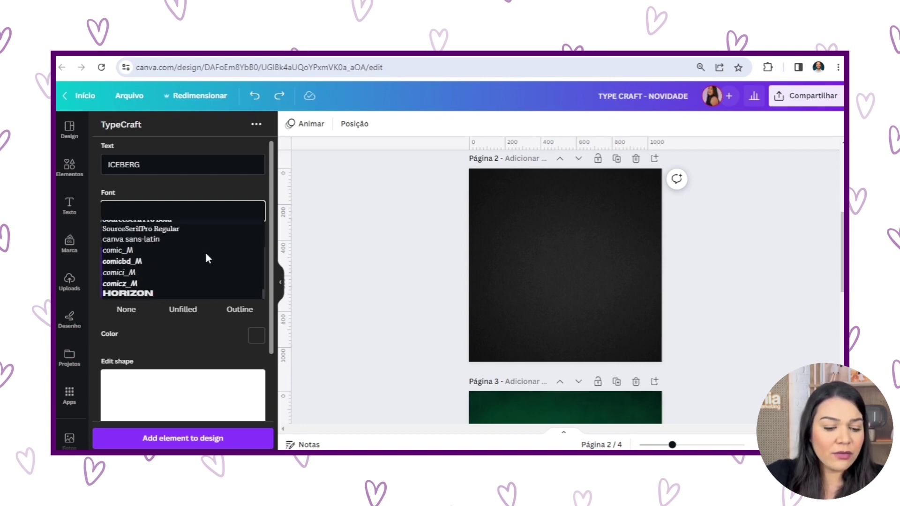
{"action": "left_click", "coordinate": [151, 294]}
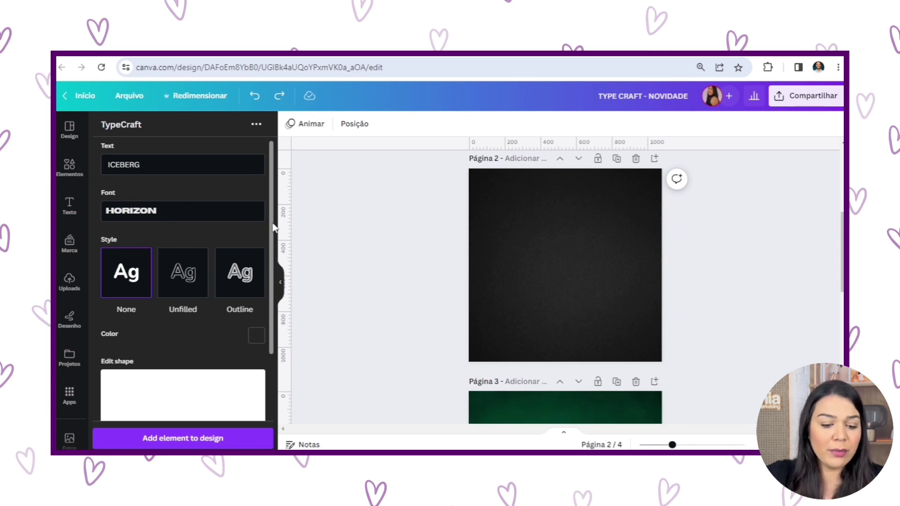
Apply the Unfilled style to the ICEBERG text and set its border width to 14.
{"action": "left_click_drag", "start_coordinate": [271, 225], "coordinate": [269, 282]}
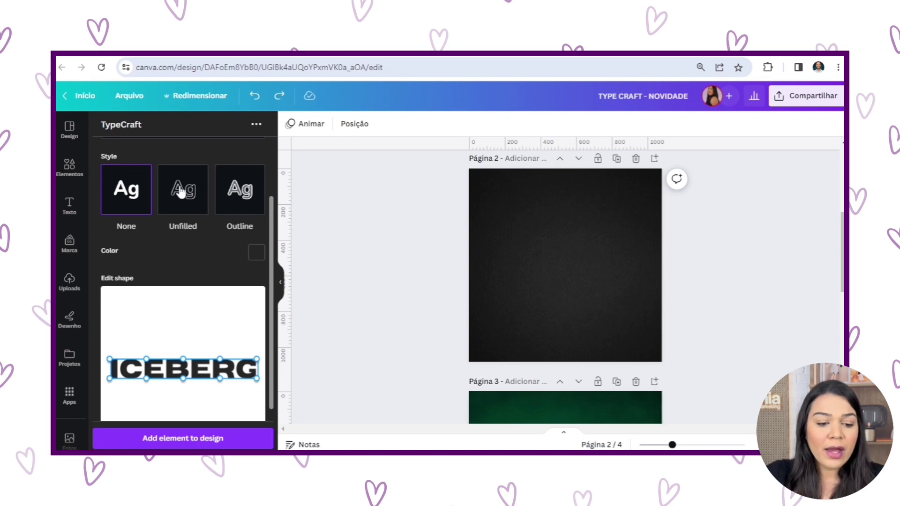
{"action": "left_click", "coordinate": [192, 199]}
{"action": "scroll", "coordinate": [217, 300], "scroll_direction": "down", "scroll_amount": 1}
{"action": "scroll", "coordinate": [187, 342], "scroll_direction": "down", "scroll_amount": 1}
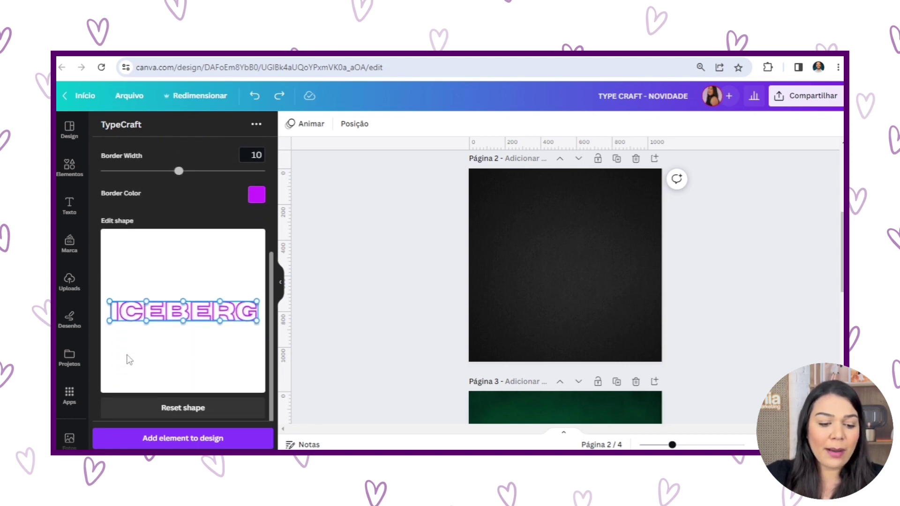
{"action": "scroll", "coordinate": [182, 248], "scroll_direction": "up", "scroll_amount": 2}
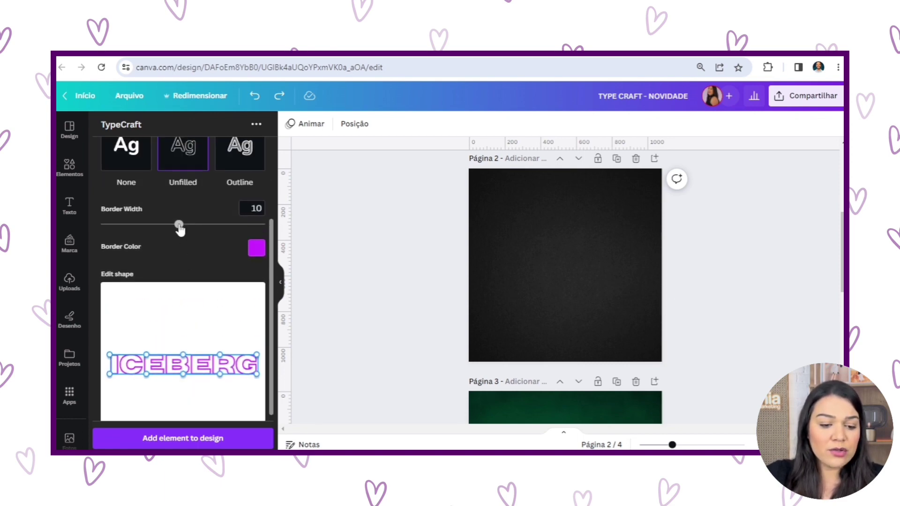
{"action": "left_click_drag", "start_coordinate": [180, 228], "coordinate": [279, 217]}
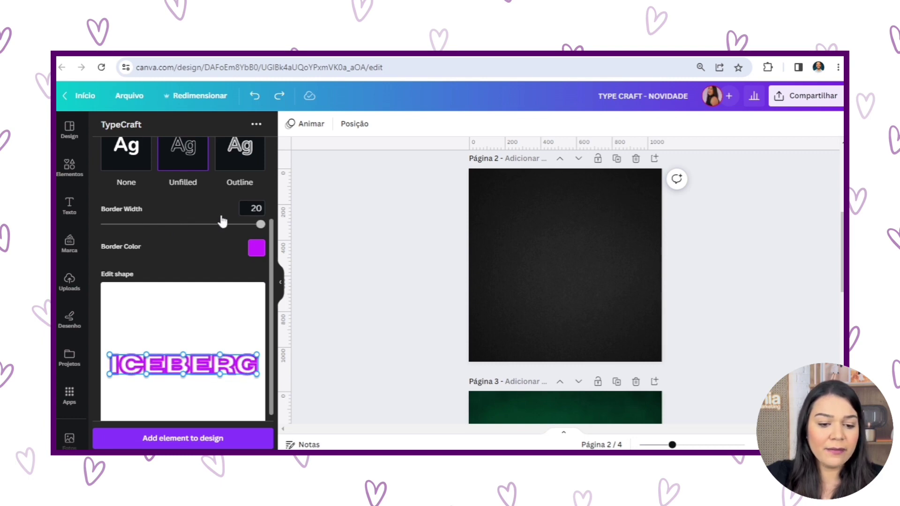
{"action": "left_click_drag", "start_coordinate": [222, 221], "coordinate": [212, 224]}
Change the ICEBERG text's style to Outline and check the result in the shape preview.
{"action": "left_click", "coordinate": [245, 159]}
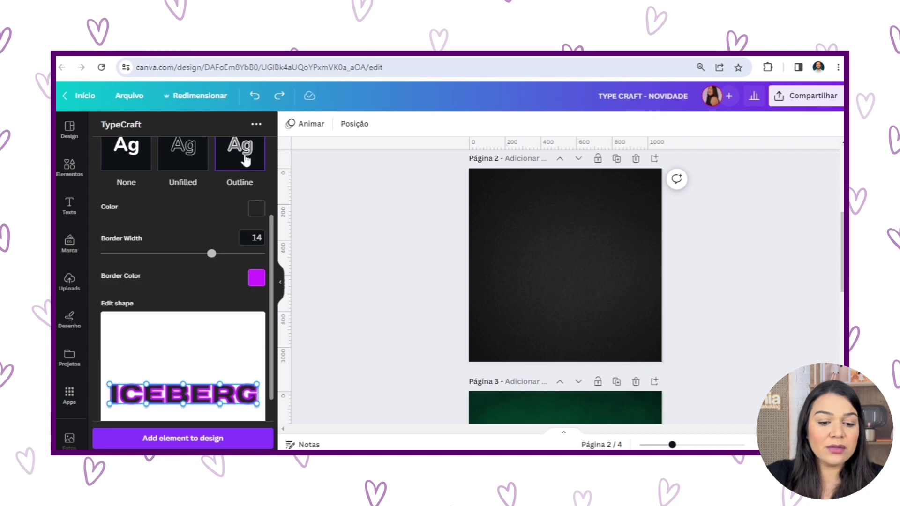
{"action": "scroll", "coordinate": [192, 335], "scroll_direction": "down", "scroll_amount": 2}
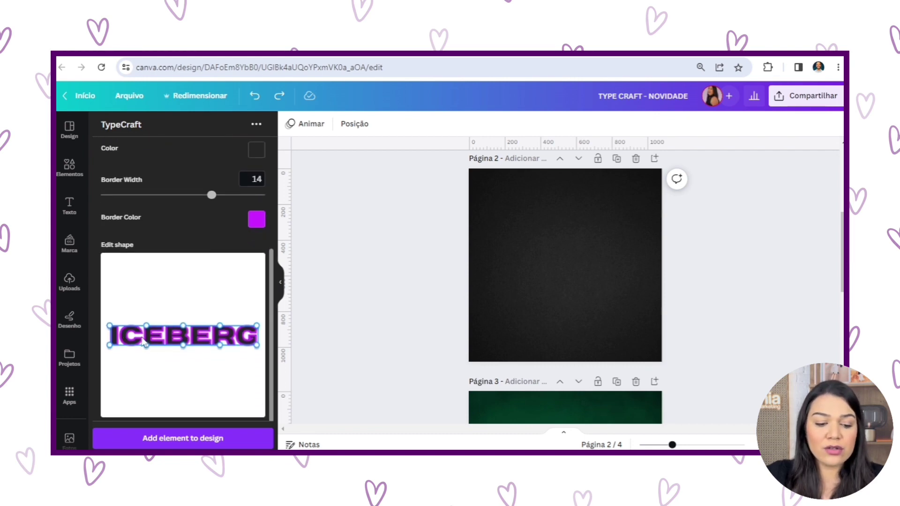
{"action": "scroll", "coordinate": [223, 291], "scroll_direction": "up", "scroll_amount": 2}
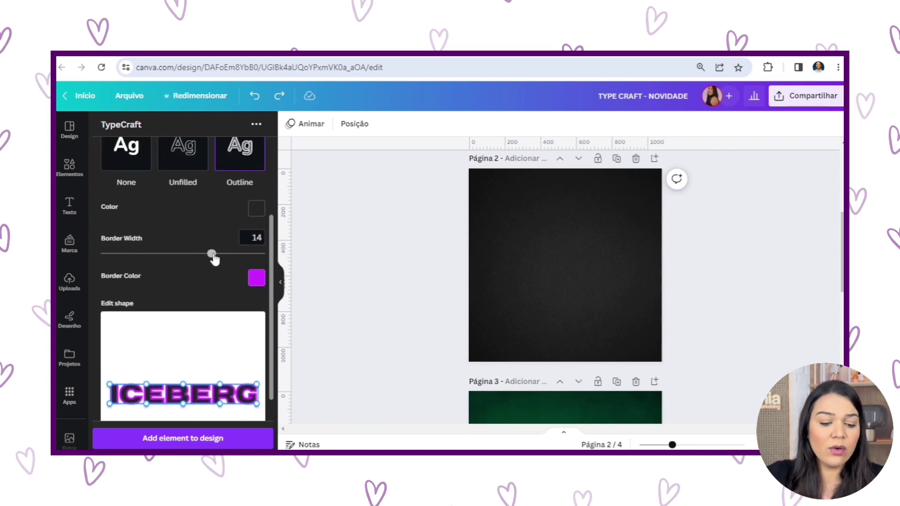
Reduce the ICEBERG outline's border width to 4 and change its border color to bright green (#24ff00).
{"action": "left_click_drag", "start_coordinate": [213, 258], "coordinate": [134, 265]}
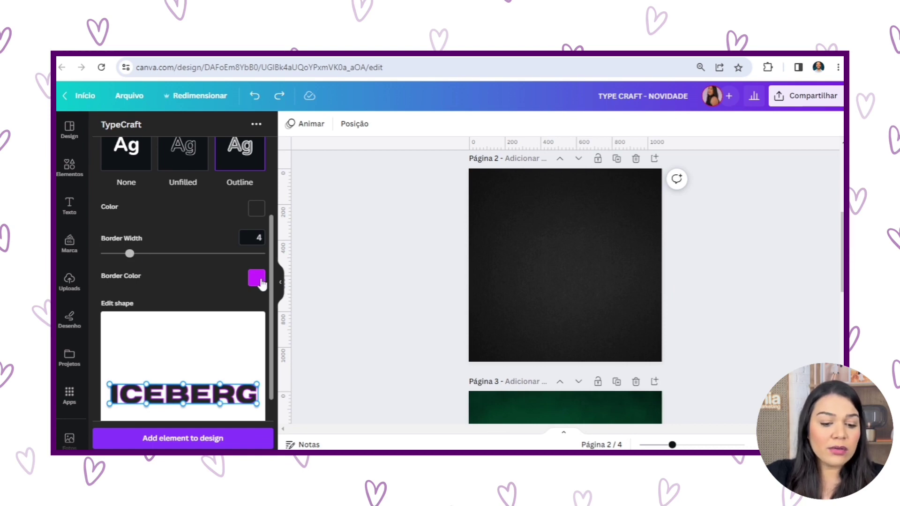
{"action": "left_click", "coordinate": [261, 283]}
{"action": "left_click", "coordinate": [167, 371]}
{"action": "left_click_drag", "start_coordinate": [187, 325], "coordinate": [222, 267]}
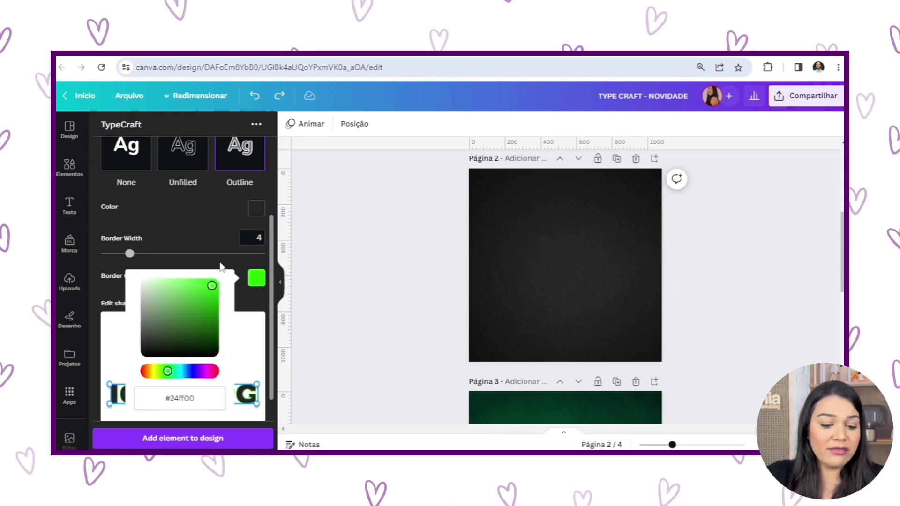
{"action": "left_click", "coordinate": [222, 268]}
{"action": "scroll", "coordinate": [227, 304], "scroll_direction": "down", "scroll_amount": 1}
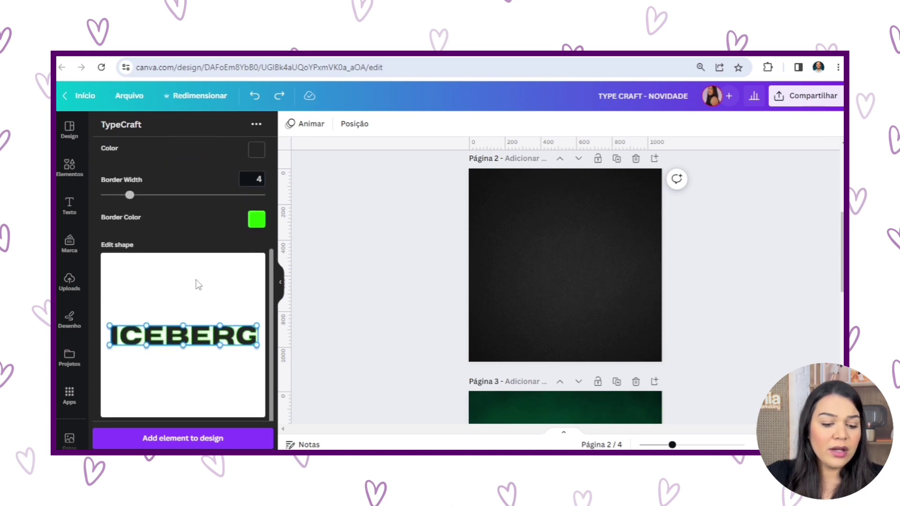
Set the ICEBERG text's style to None and its color to white (#ffffff).
{"action": "scroll", "coordinate": [227, 309], "scroll_direction": "up", "scroll_amount": 2}
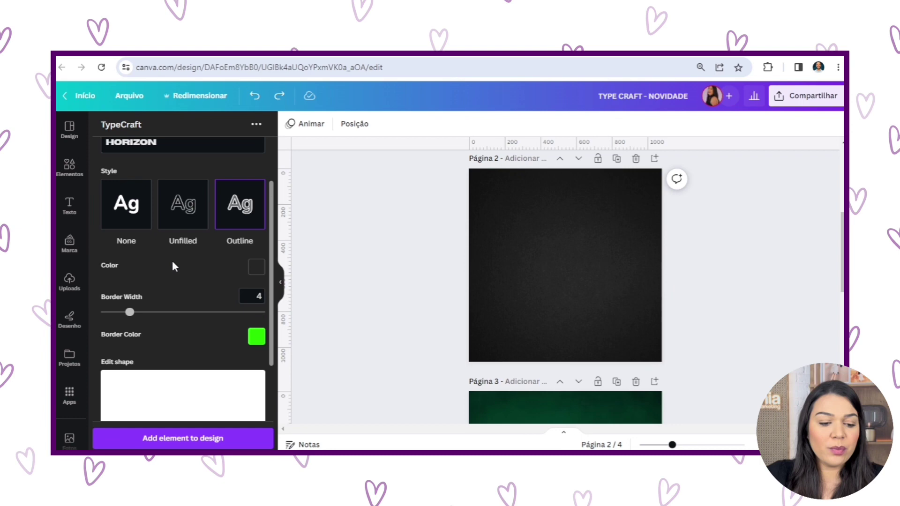
{"action": "left_click", "coordinate": [132, 211]}
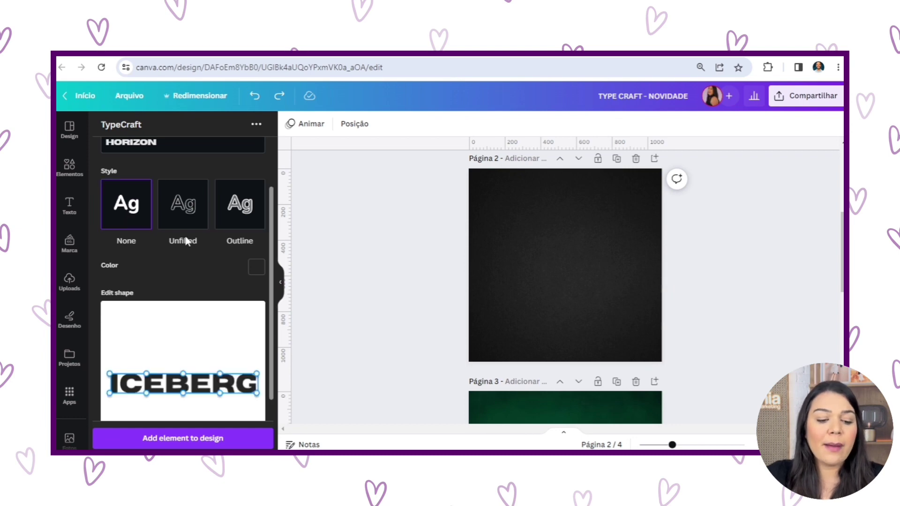
{"action": "scroll", "coordinate": [177, 262], "scroll_direction": "down", "scroll_amount": 1}
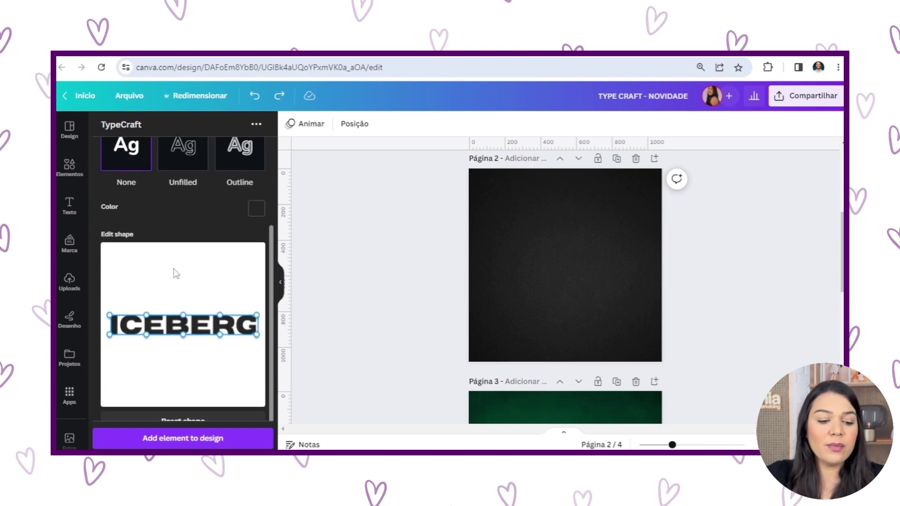
{"action": "left_click", "coordinate": [256, 212]}
{"action": "left_click_drag", "start_coordinate": [168, 246], "coordinate": [147, 215]}
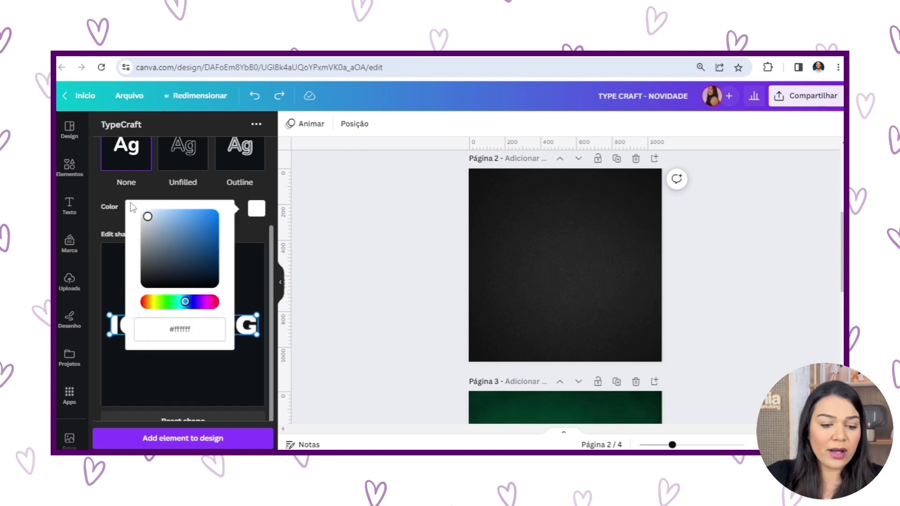
{"action": "scroll", "coordinate": [209, 266], "scroll_direction": "down", "scroll_amount": 1}
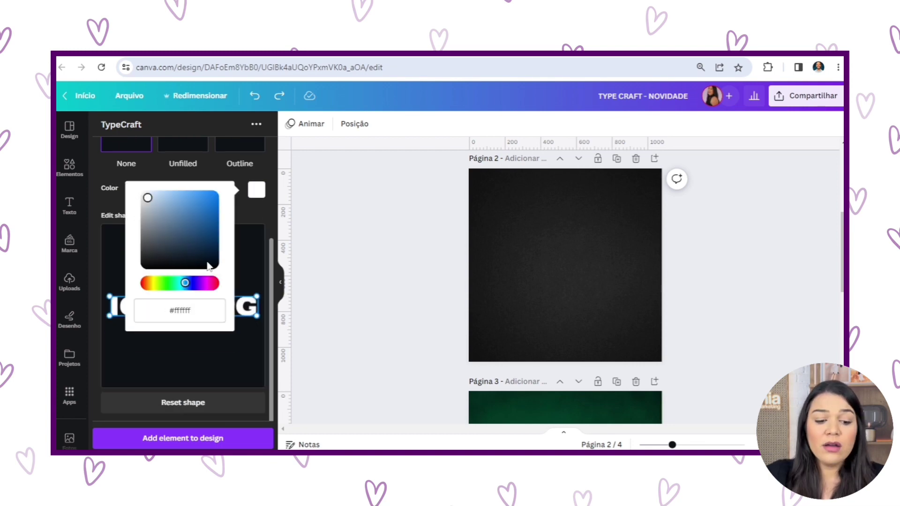
{"action": "left_click", "coordinate": [250, 231]}
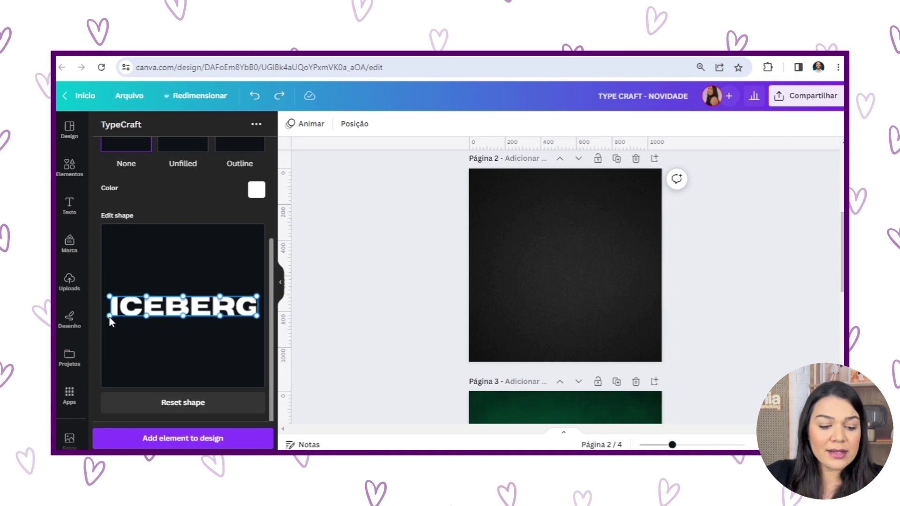
Warp the ICEBERG shape by lowering both lower corners and stretching its middle up and down into a bulge.
{"action": "left_click_drag", "start_coordinate": [110, 317], "coordinate": [112, 331]}
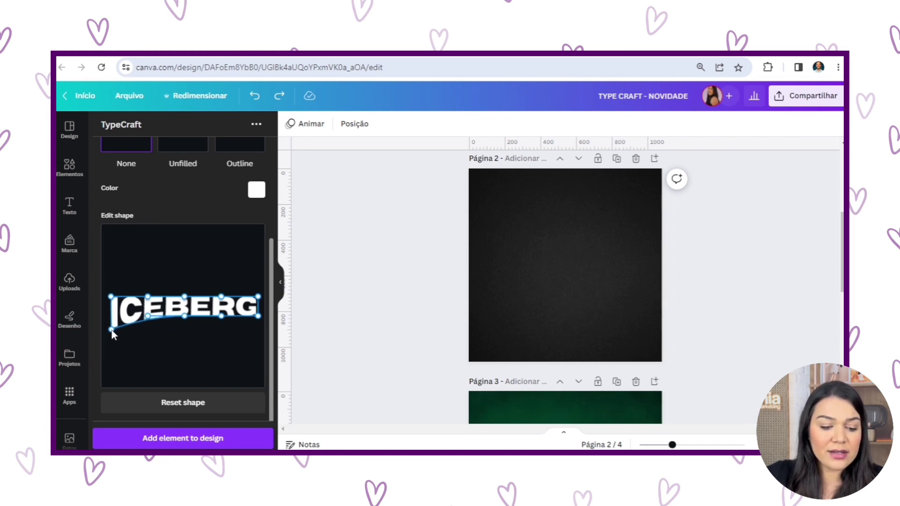
{"action": "left_click_drag", "start_coordinate": [259, 318], "coordinate": [259, 334]}
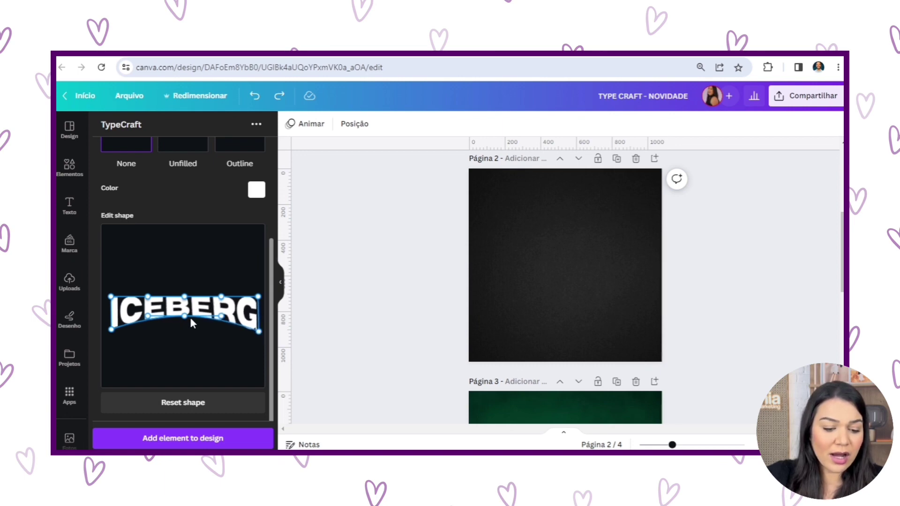
{"action": "left_click_drag", "start_coordinate": [184, 317], "coordinate": [186, 328]}
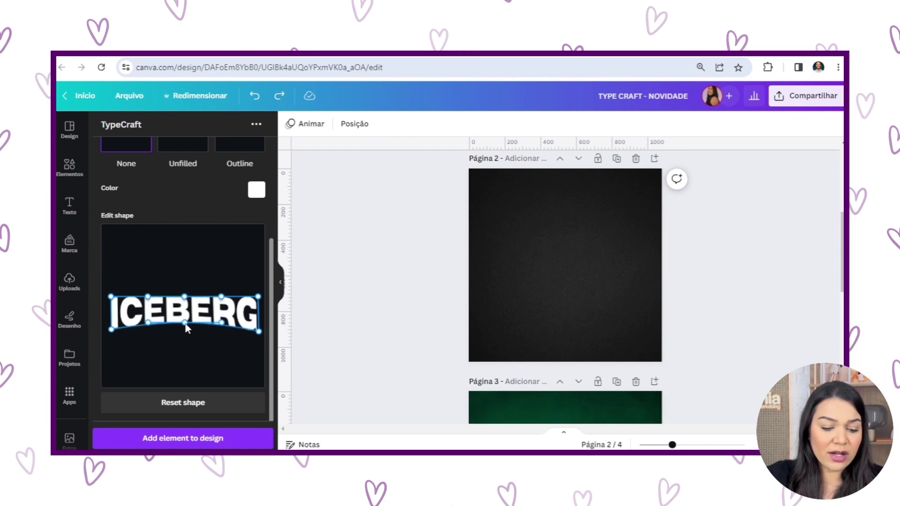
{"action": "left_click_drag", "start_coordinate": [185, 321], "coordinate": [185, 365]}
{"action": "left_click_drag", "start_coordinate": [185, 297], "coordinate": [185, 272]}
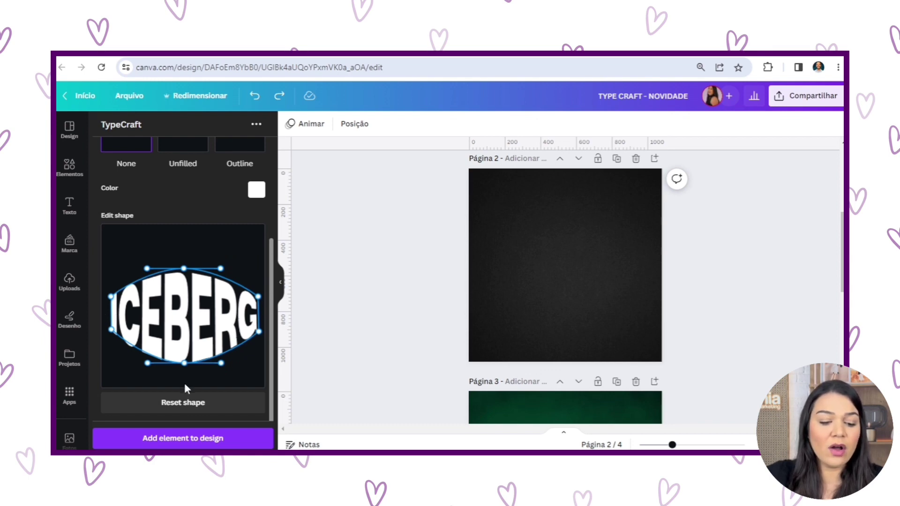
Reshape the bulged ICEBERG text into an arch by raising its lower middle and slightly flattening its upper middle.
{"action": "left_click_drag", "start_coordinate": [184, 363], "coordinate": [182, 312]}
{"action": "left_click_drag", "start_coordinate": [187, 280], "coordinate": [183, 314]}
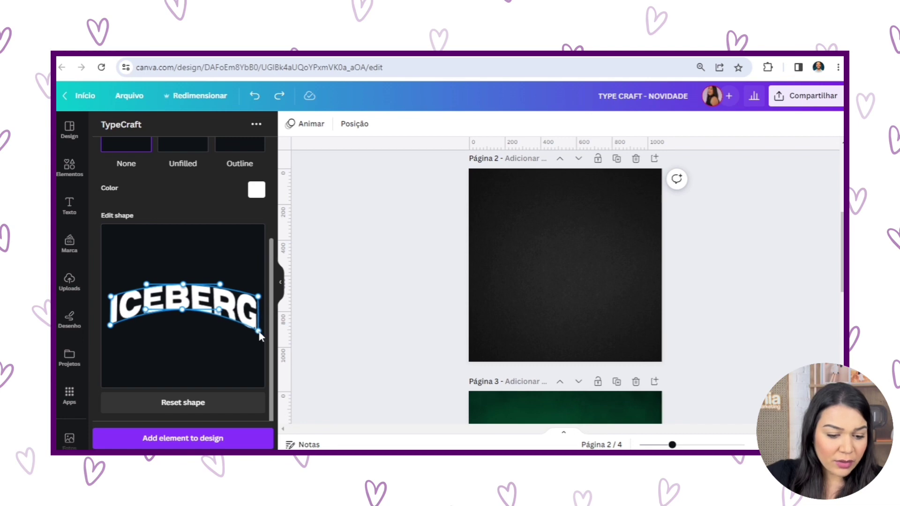
{"action": "left_click_drag", "start_coordinate": [185, 286], "coordinate": [187, 293]}
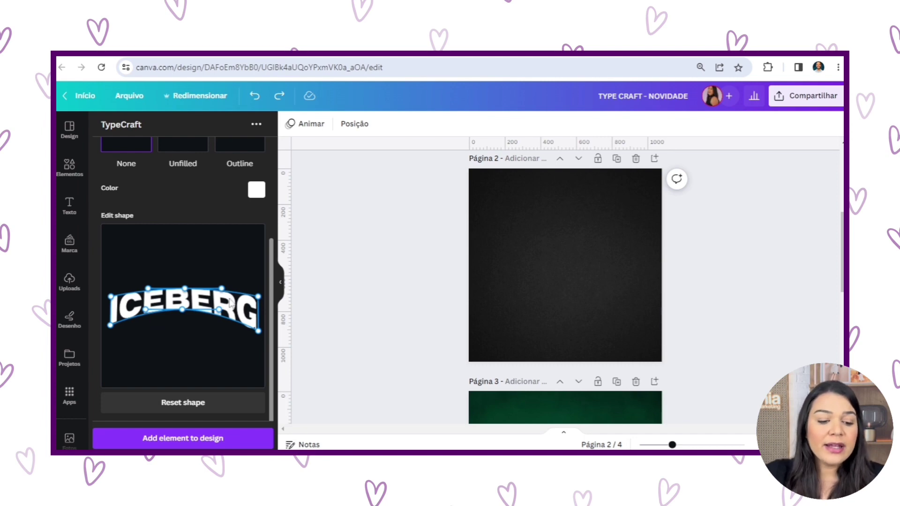
Add the arched ICEBERG lettering to page 2, enlarge it to most of the page width and center it horizontally.
{"action": "left_click", "coordinate": [195, 441]}
{"action": "left_click", "coordinate": [716, 219]}
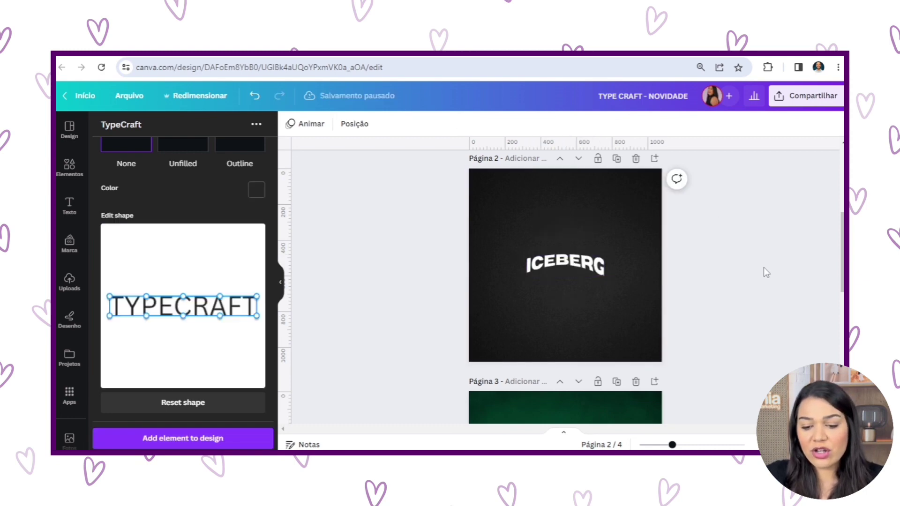
{"action": "left_click", "coordinate": [565, 265]}
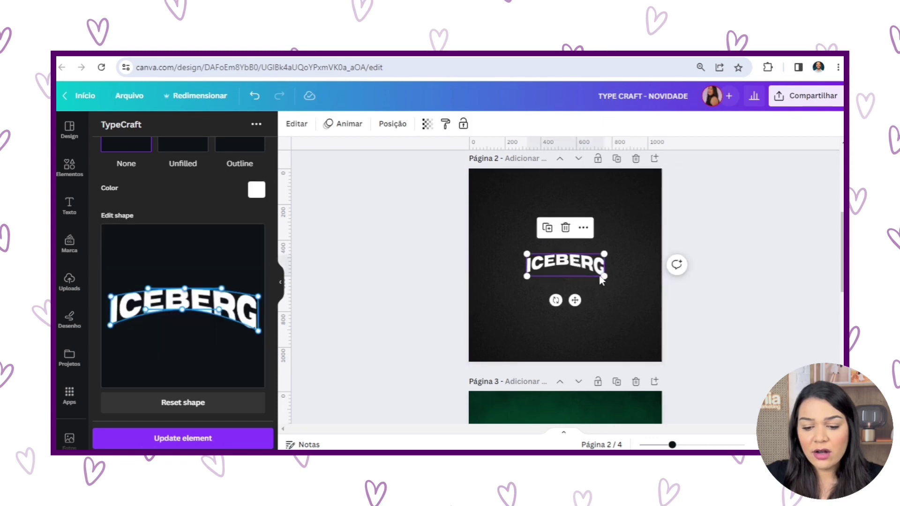
{"action": "left_click_drag", "start_coordinate": [605, 280], "coordinate": [650, 315]}
{"action": "left_click_drag", "start_coordinate": [589, 281], "coordinate": [613, 281]}
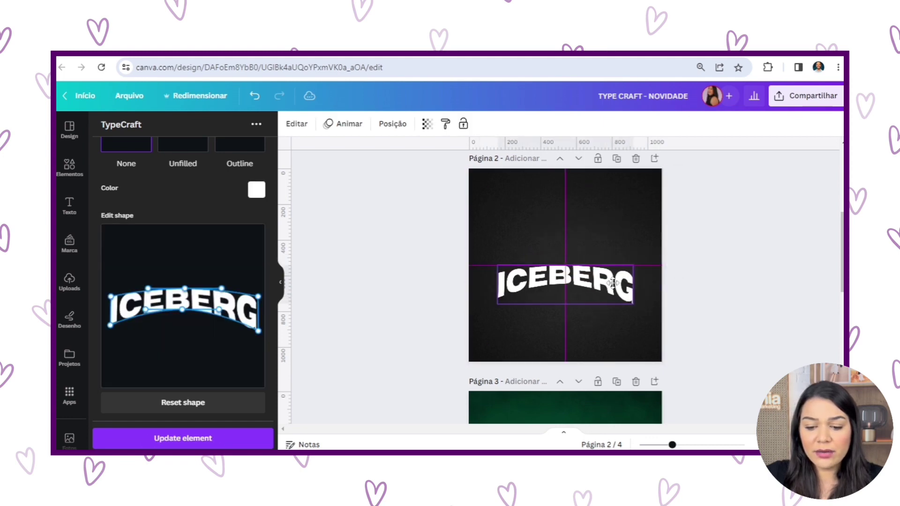
{"action": "left_click", "coordinate": [670, 265]}
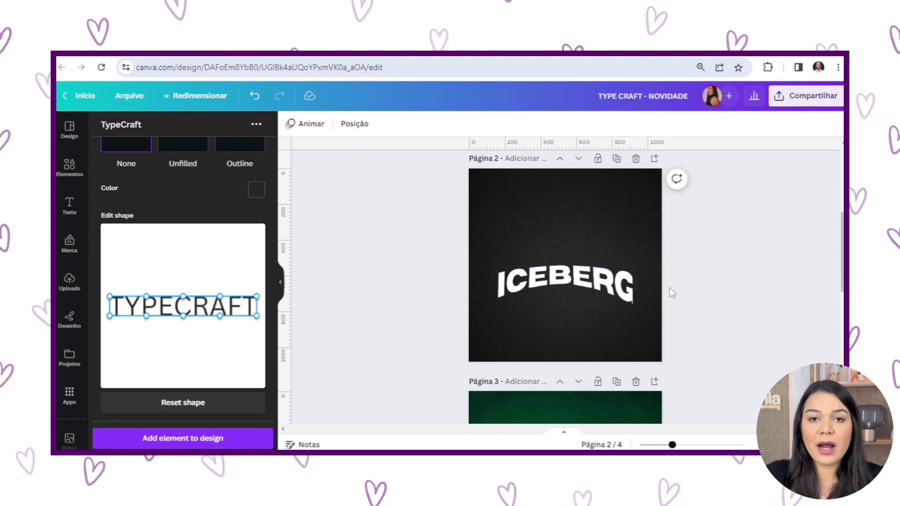
Reset the ICEBERG lettering's shape, pull only its two lower corners down and out, and update the element on page 2.
{"action": "left_click", "coordinate": [577, 284]}
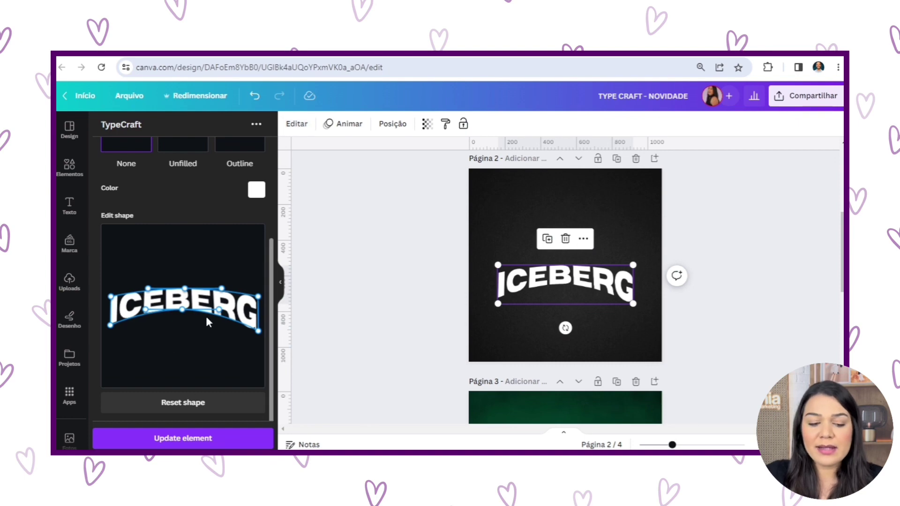
{"action": "left_click", "coordinate": [186, 407]}
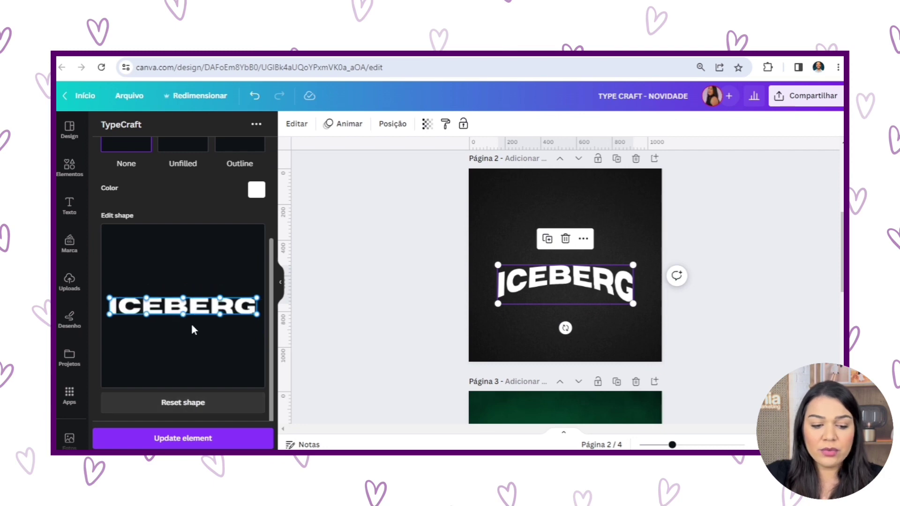
{"action": "left_click_drag", "start_coordinate": [108, 314], "coordinate": [109, 323]}
{"action": "left_click_drag", "start_coordinate": [256, 314], "coordinate": [256, 326]}
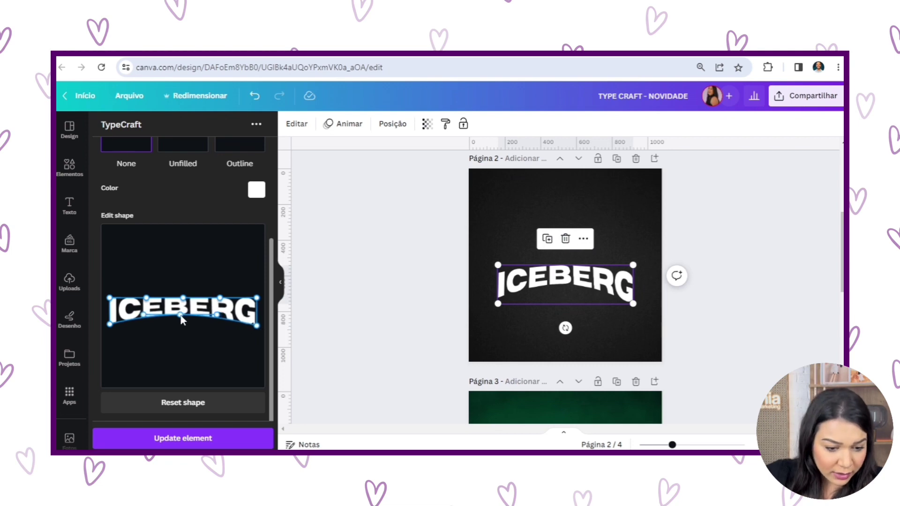
{"action": "left_click_drag", "start_coordinate": [181, 316], "coordinate": [182, 315]}
{"action": "left_click_drag", "start_coordinate": [110, 323], "coordinate": [112, 326]}
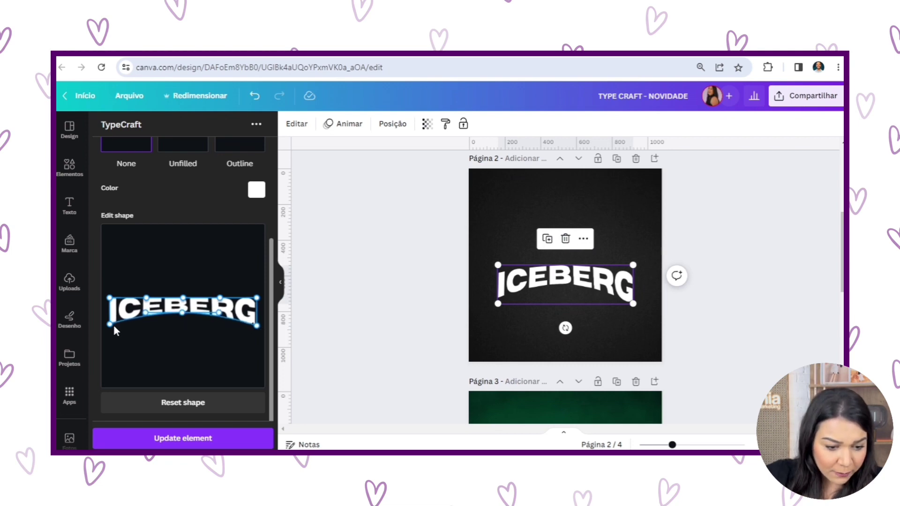
{"action": "left_click_drag", "start_coordinate": [257, 326], "coordinate": [258, 331]}
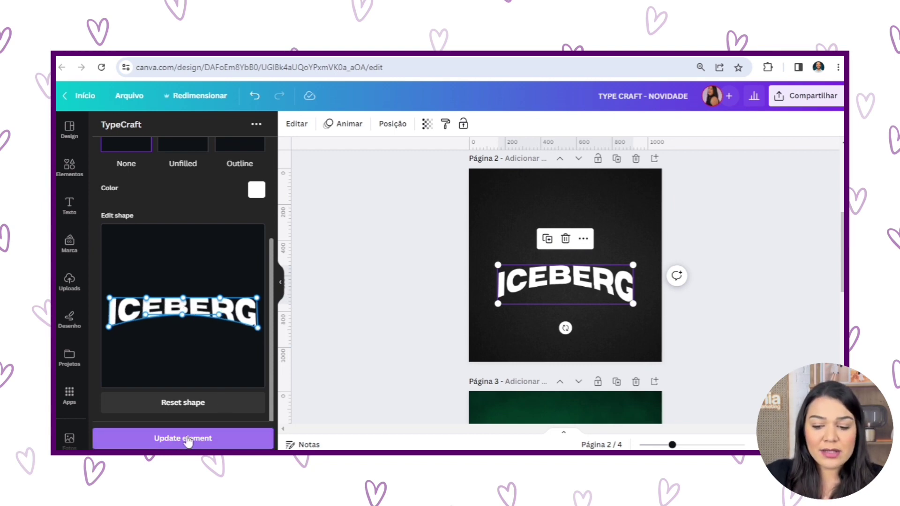
{"action": "left_click", "coordinate": [187, 441]}
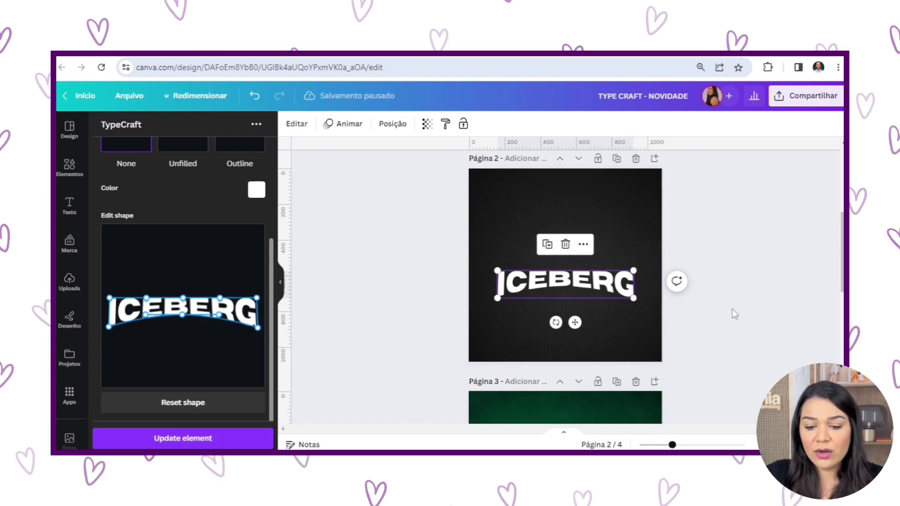
Enlarge the ICEBERG lettering slightly and center it horizontally just below the middle of page 2.
{"action": "left_click", "coordinate": [735, 309]}
{"action": "left_click", "coordinate": [634, 297]}
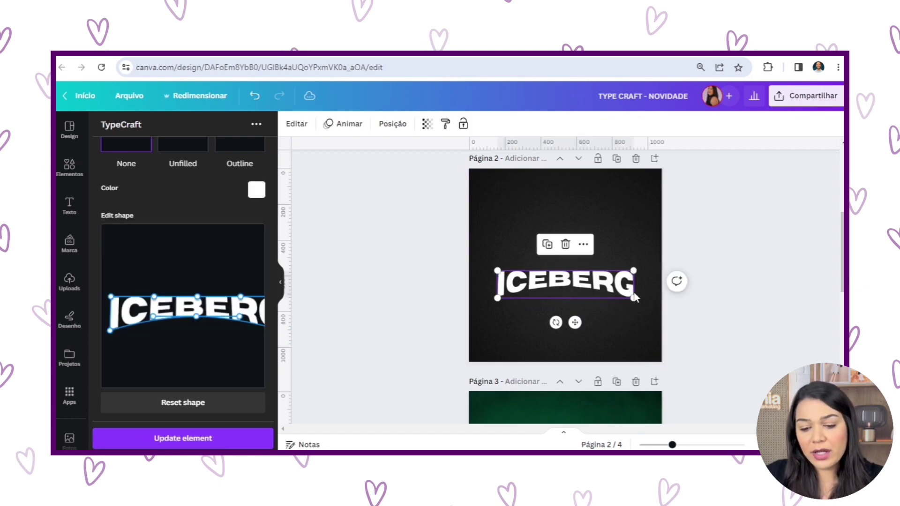
{"action": "left_click_drag", "start_coordinate": [634, 296], "coordinate": [642, 300]}
{"action": "left_click_drag", "start_coordinate": [586, 286], "coordinate": [581, 290]}
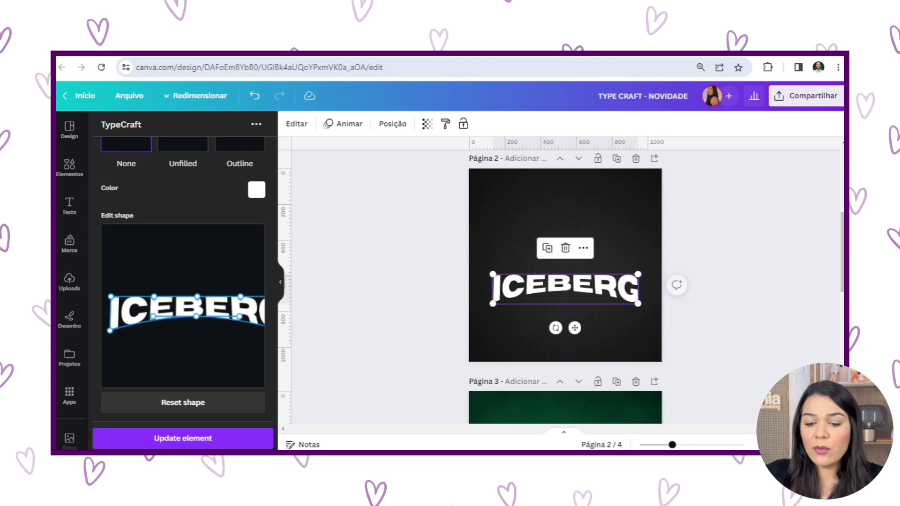
Search the elements for iceberg graphics and add the white and light-blue peaked iceberg to page 2.
{"action": "left_click", "coordinate": [69, 167]}
{"action": "left_click", "coordinate": [171, 130]}
{"action": "type", "text": "iceberg"}
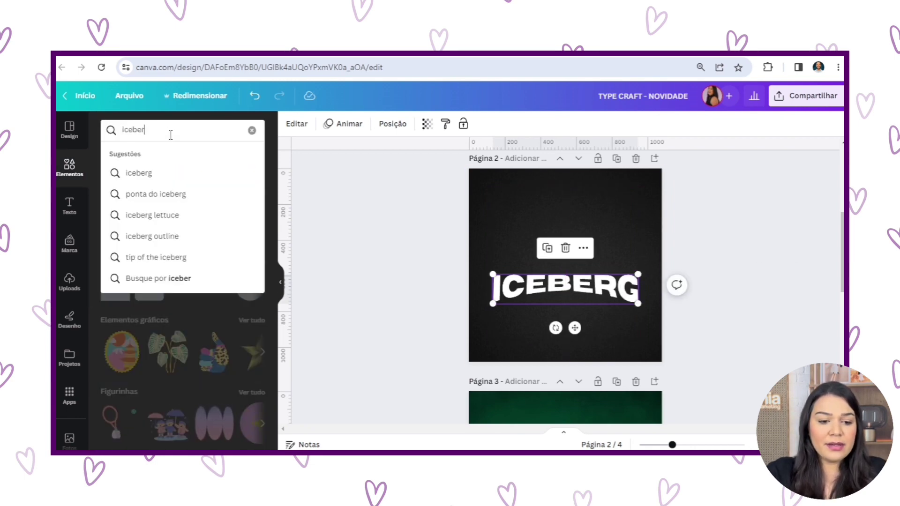
{"action": "key", "text": "Return"}
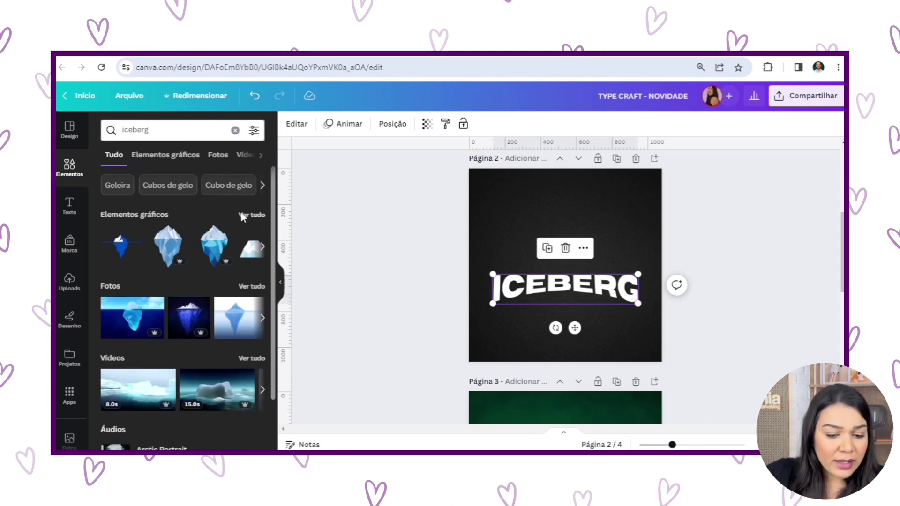
{"action": "left_click", "coordinate": [246, 213]}
{"action": "scroll", "coordinate": [203, 245], "scroll_direction": "down", "scroll_amount": 5}
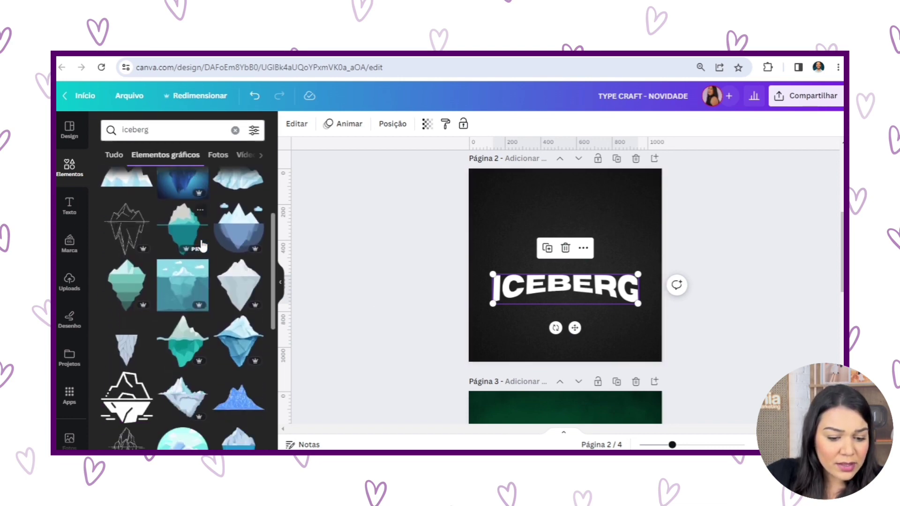
{"action": "scroll", "coordinate": [206, 247], "scroll_direction": "down", "scroll_amount": 5}
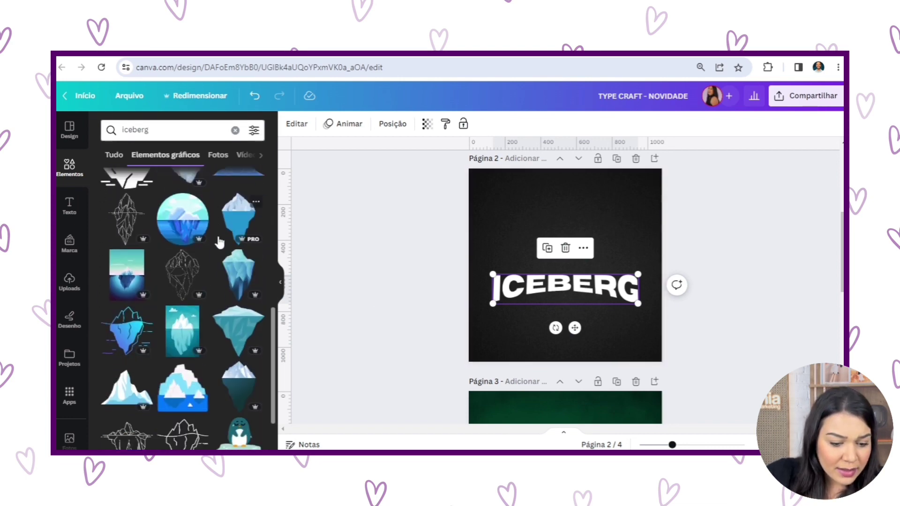
{"action": "left_click", "coordinate": [129, 266]}
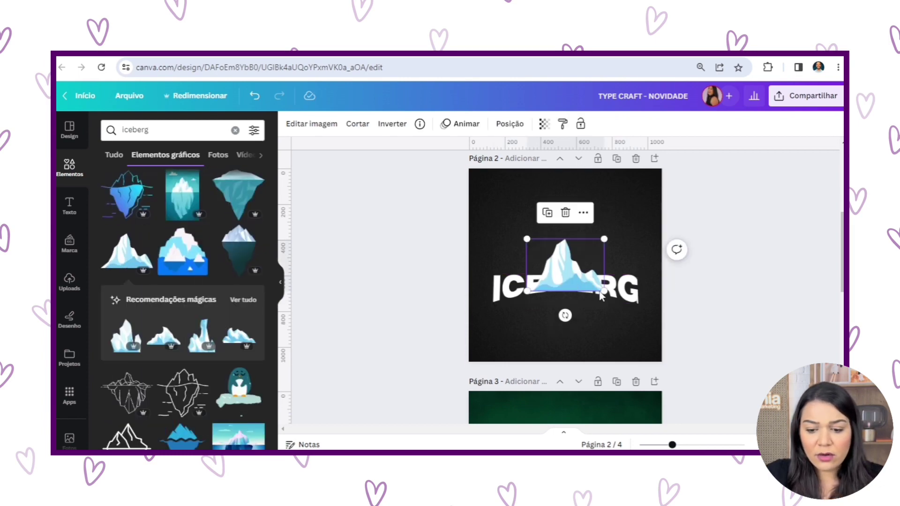
Enlarge the iceberg graphic, center it above the ICEBERG lettering, and compare the layout with the logo on page 1.
{"action": "left_click_drag", "start_coordinate": [609, 310], "coordinate": [596, 248]}
{"action": "scroll", "coordinate": [633, 295], "scroll_direction": "up", "scroll_amount": 5}
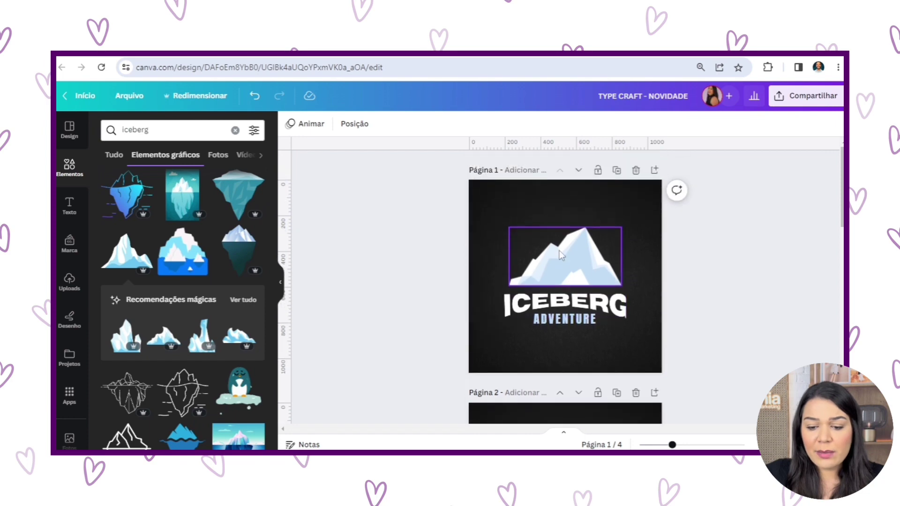
{"action": "scroll", "coordinate": [591, 257], "scroll_direction": "down", "scroll_amount": 3}
{"action": "scroll", "coordinate": [596, 219], "scroll_direction": "down", "scroll_amount": 2}
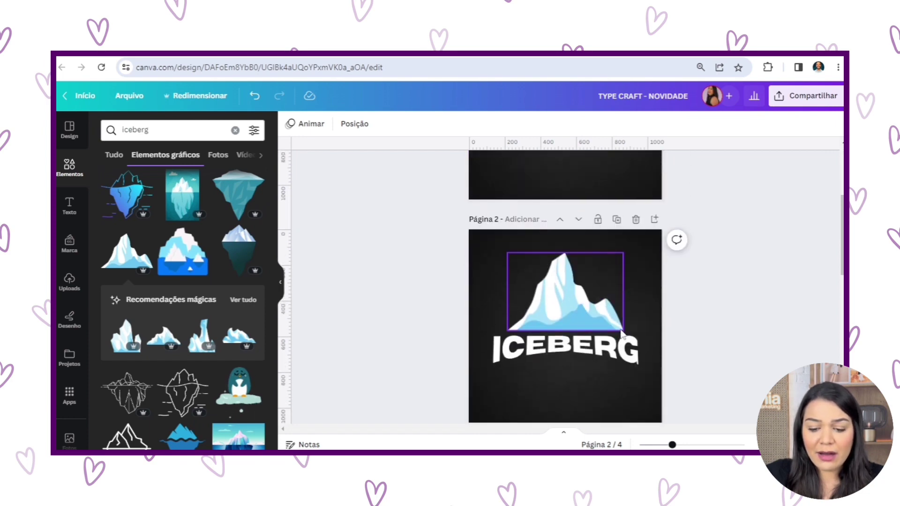
Add a title text reading ADVENTURE to page 2 and center it just below the ICEBERG lettering.
{"action": "left_click", "coordinate": [68, 205]}
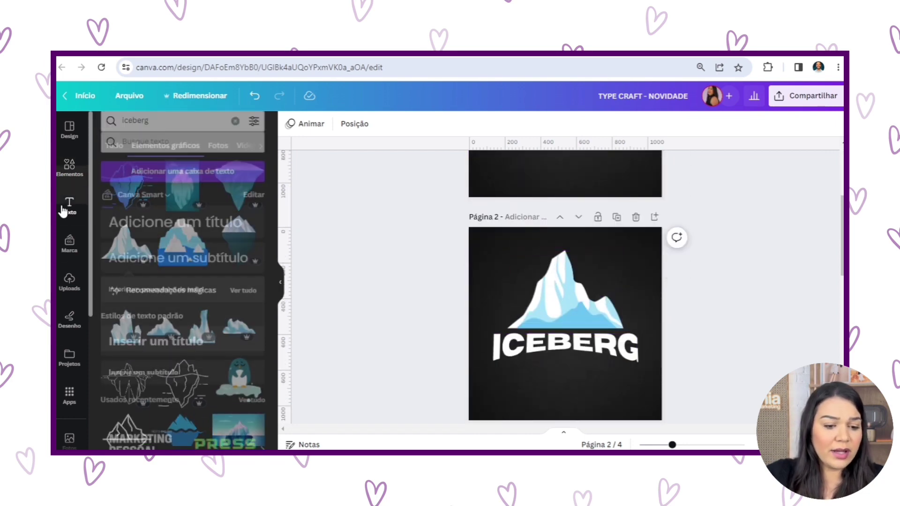
{"action": "left_click", "coordinate": [180, 225]}
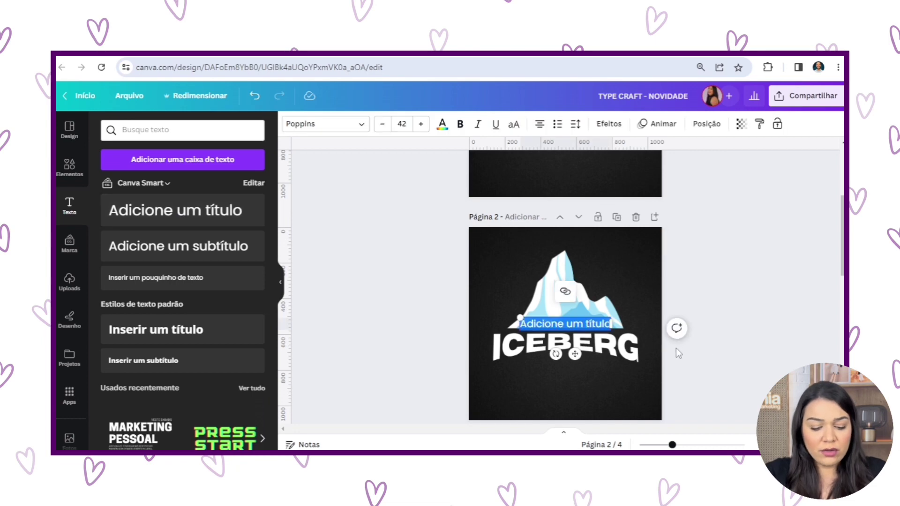
{"action": "type", "text": "ADVENTURE"}
{"action": "left_click_drag", "start_coordinate": [575, 353], "coordinate": [577, 390]}
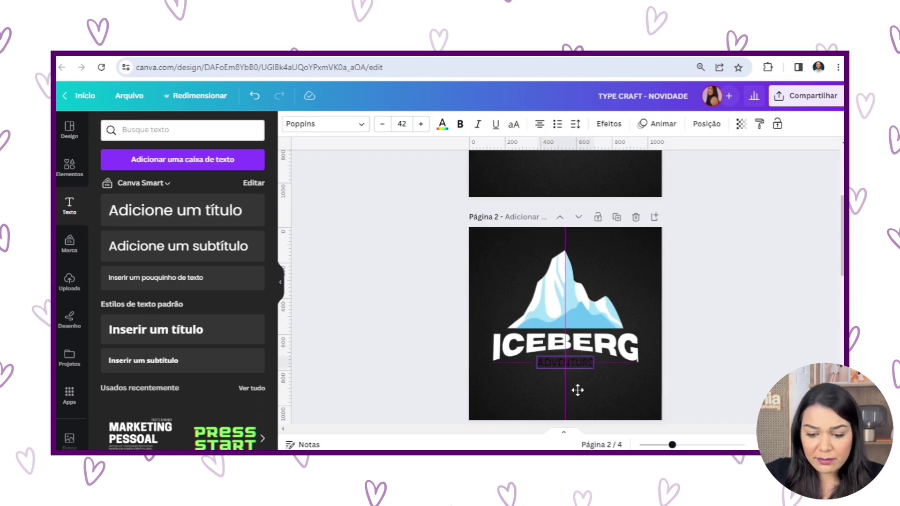
Set the ADVENTURE text in the Anton font and color it the light blue from the document colors.
{"action": "left_click", "coordinate": [338, 125]}
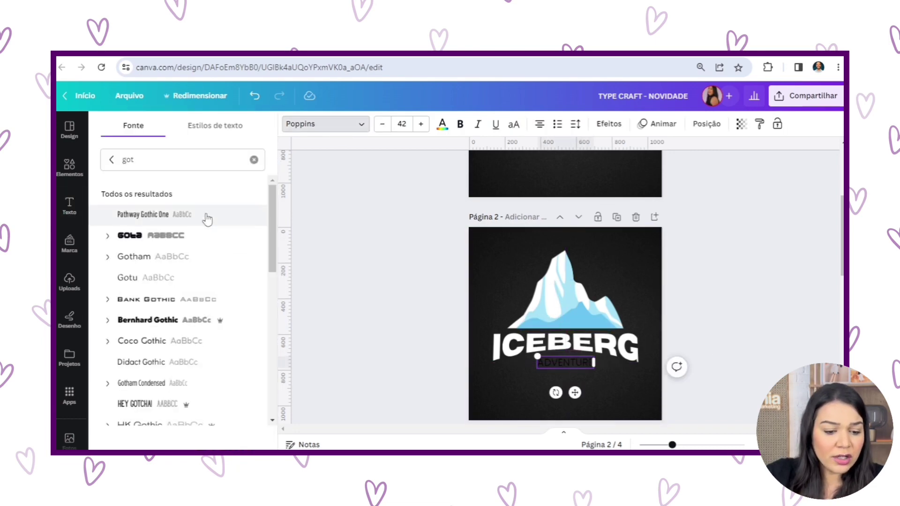
{"action": "left_click", "coordinate": [111, 160]}
{"action": "left_click", "coordinate": [154, 215]}
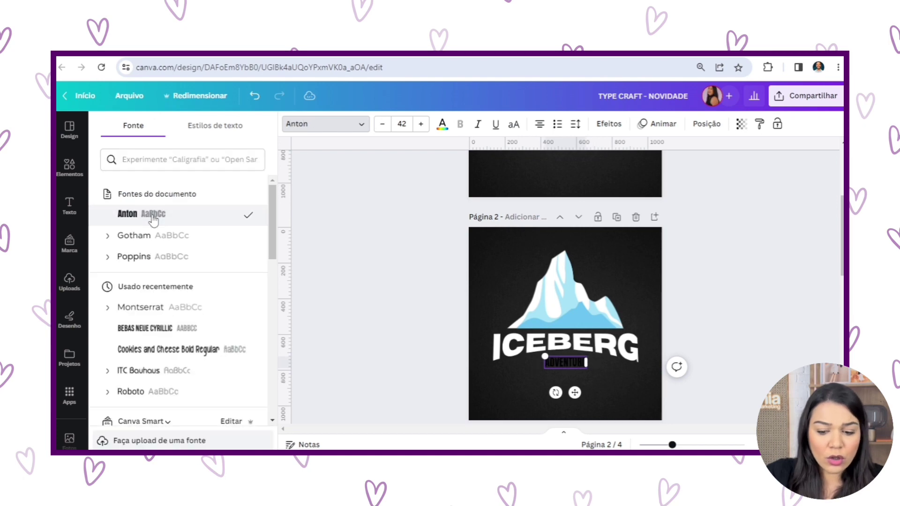
{"action": "left_click", "coordinate": [442, 123]}
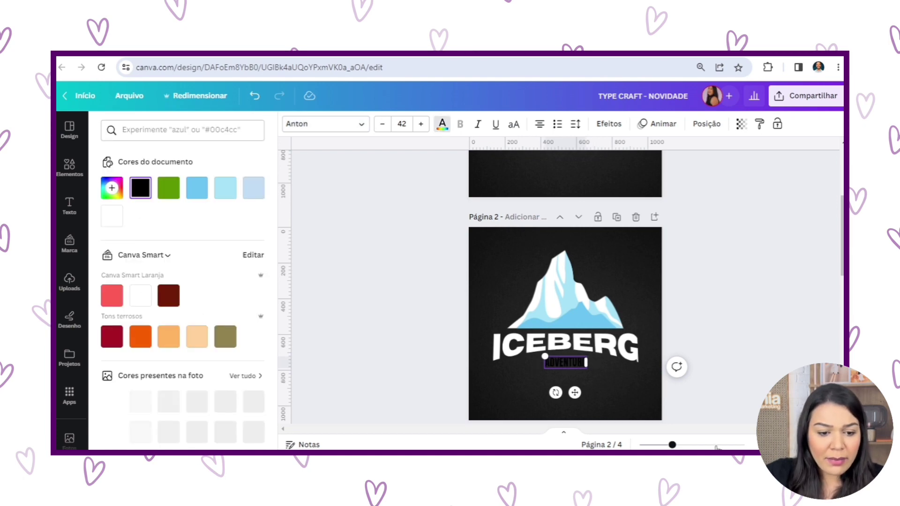
{"action": "left_click", "coordinate": [224, 190]}
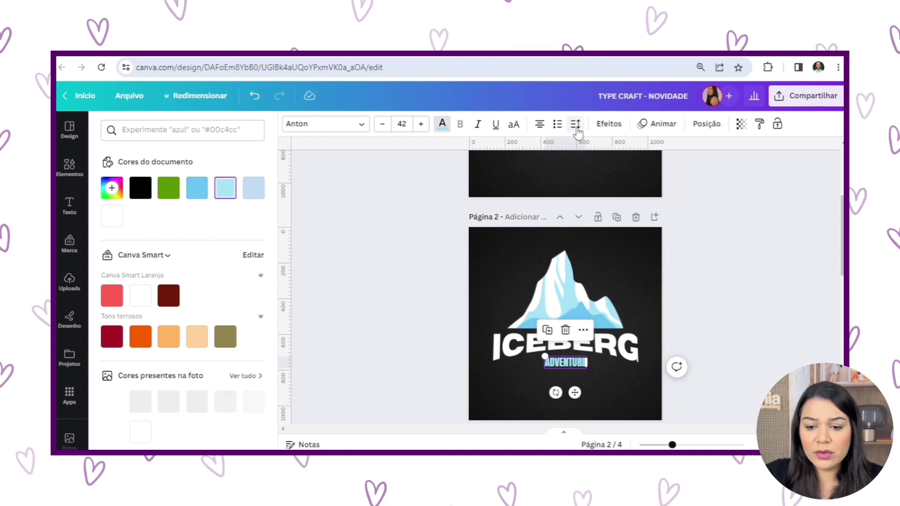
Widen the letter spacing of the ADVENTURE text to 277.
{"action": "left_click", "coordinate": [576, 125]}
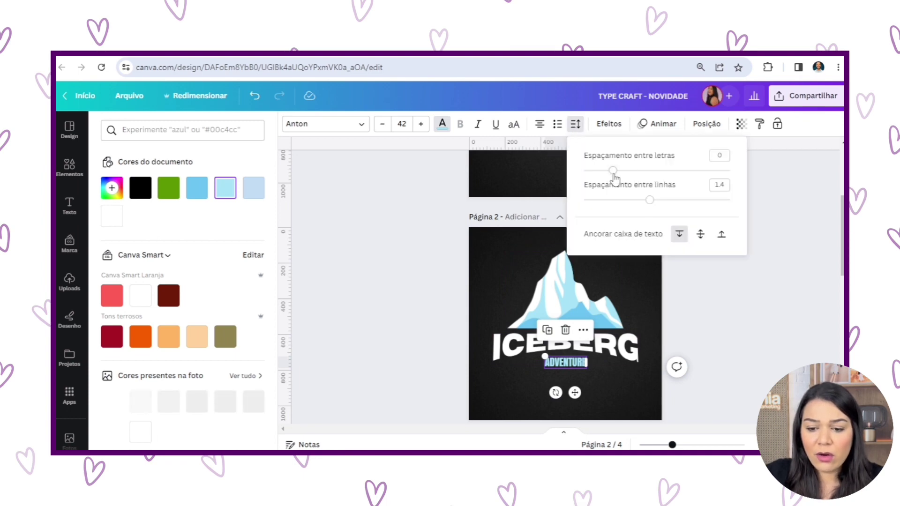
{"action": "left_click_drag", "start_coordinate": [613, 170], "coordinate": [653, 172]}
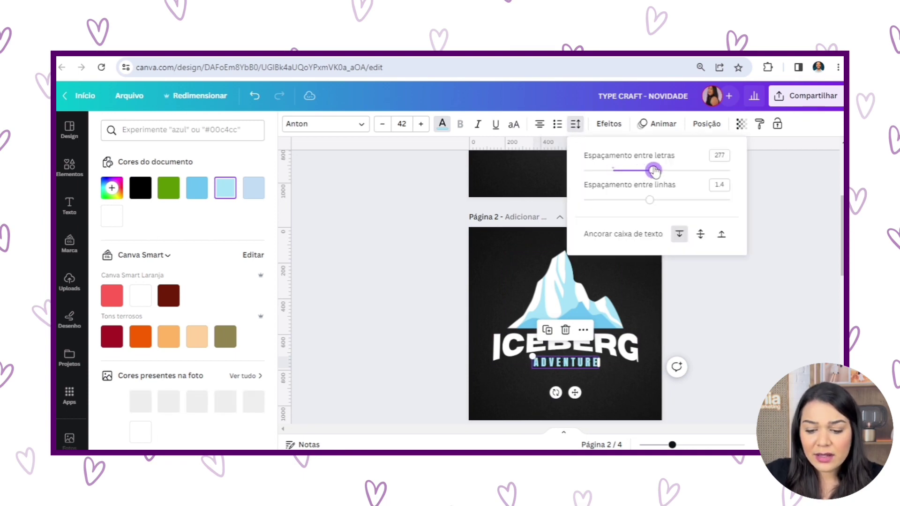
{"action": "left_click", "coordinate": [739, 324]}
{"action": "scroll", "coordinate": [616, 280], "scroll_direction": "down", "scroll_amount": 3}
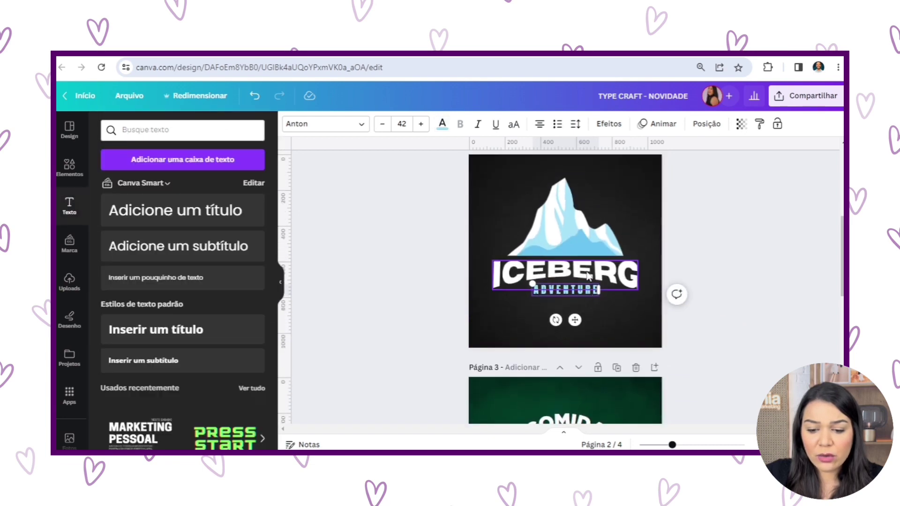
Select the iceberg, ICEBERG and ADVENTURE elements together and move them down to the vertical center of page 2.
{"action": "scroll", "coordinate": [588, 276], "scroll_direction": "up", "scroll_amount": 1}
{"action": "left_click", "coordinate": [653, 270]}
{"action": "left_click_drag", "start_coordinate": [465, 189], "coordinate": [582, 281]}
{"action": "left_click", "coordinate": [732, 250]}
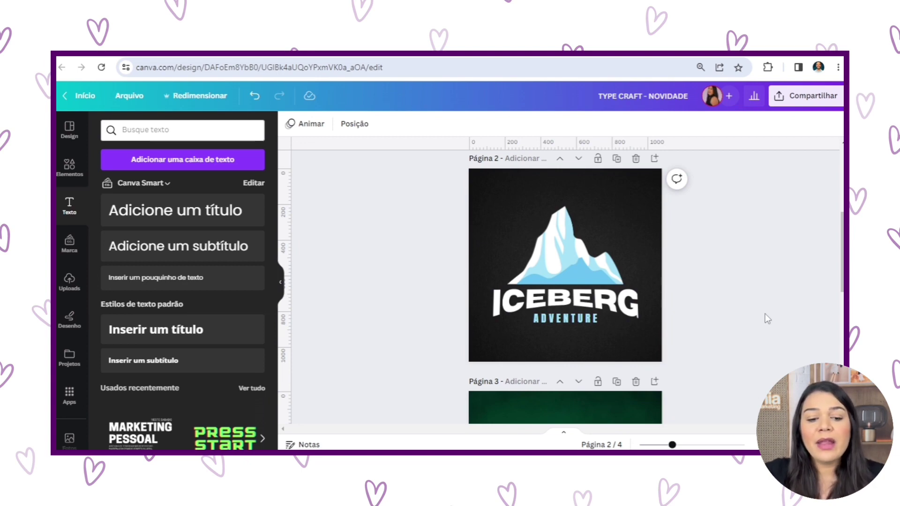
On page 4 with the salad plate, start a TypeCraft element with the text SAUDÁVEL.
{"action": "scroll", "coordinate": [763, 314], "scroll_direction": "down", "scroll_amount": 5}
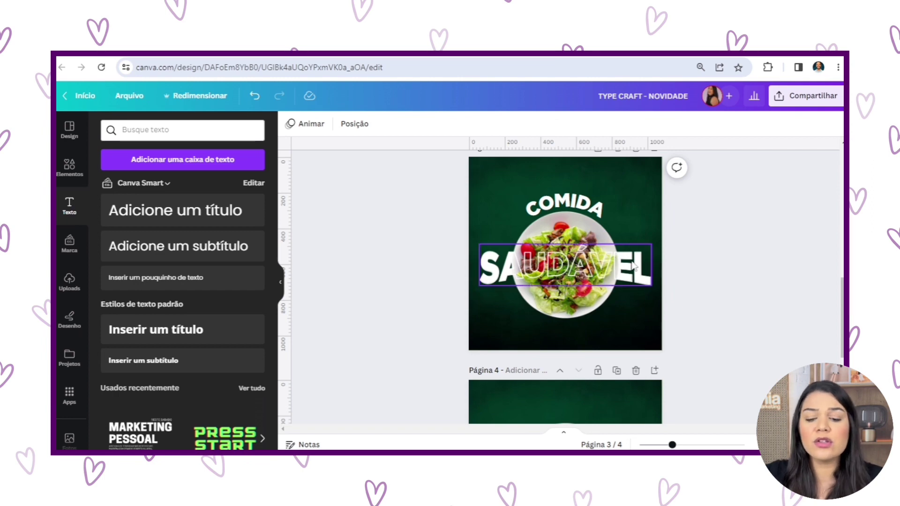
{"action": "scroll", "coordinate": [715, 265], "scroll_direction": "down", "scroll_amount": 4}
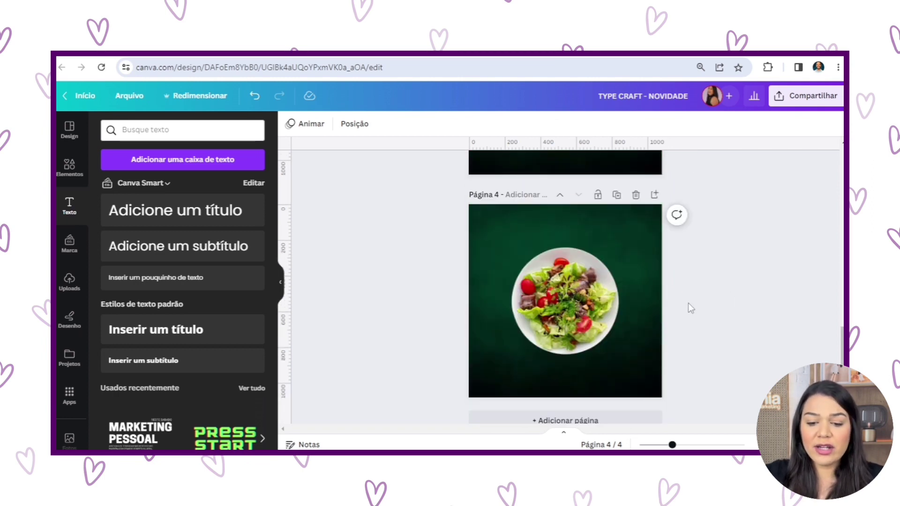
{"action": "scroll", "coordinate": [716, 295], "scroll_direction": "down", "scroll_amount": 1}
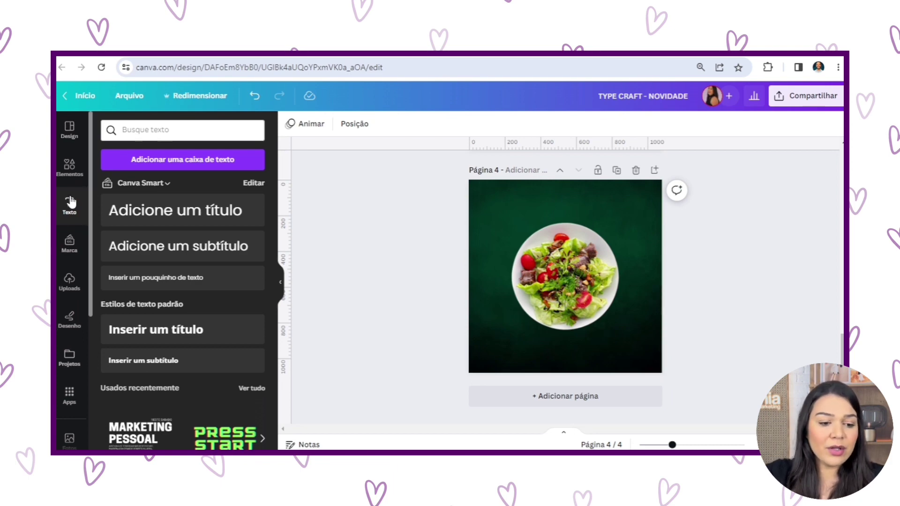
{"action": "scroll", "coordinate": [74, 164], "scroll_direction": "down", "scroll_amount": 5}
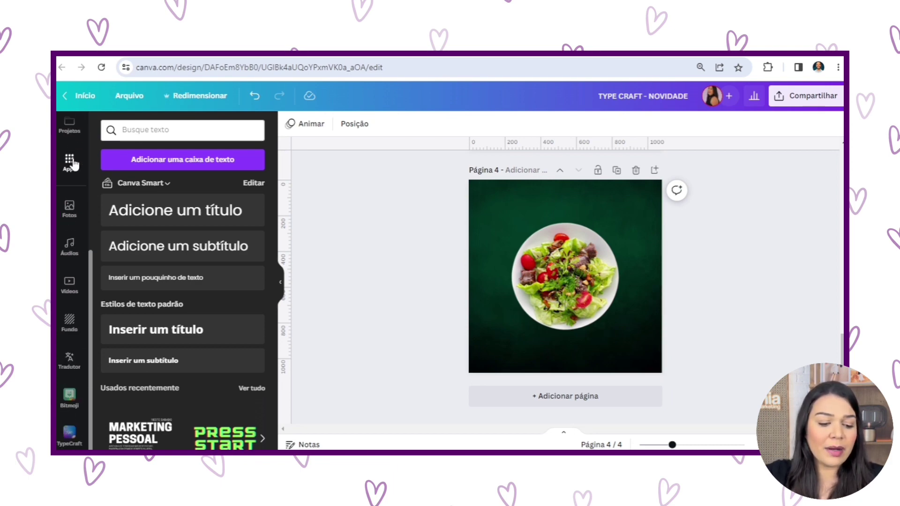
{"action": "left_click", "coordinate": [69, 436]}
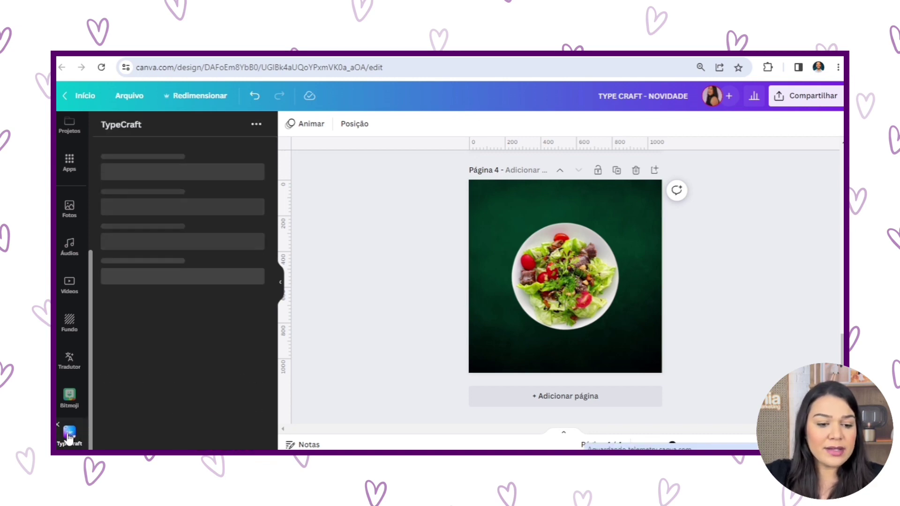
{"action": "left_click", "coordinate": [129, 162]}
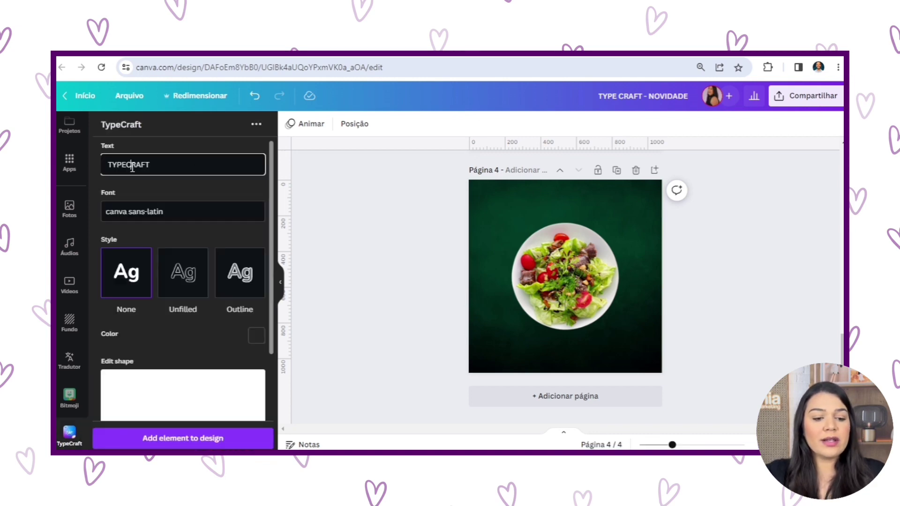
{"action": "double_click", "coordinate": [130, 164]}
{"action": "type", "text": "sau"}
{"action": "key", "text": "BackSpace"}
{"action": "key", "text": "BackSpace"}
{"action": "key", "text": "BackSpace"}
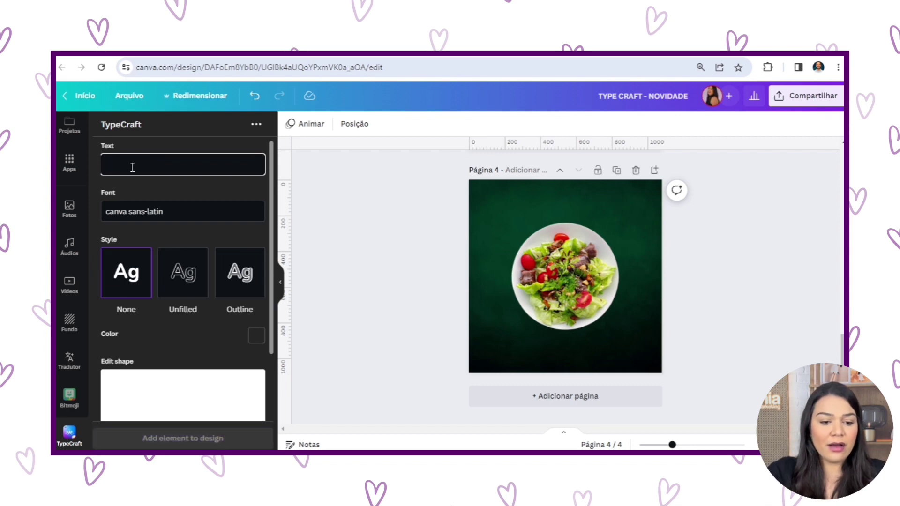
{"action": "type", "text": "SAUD"}
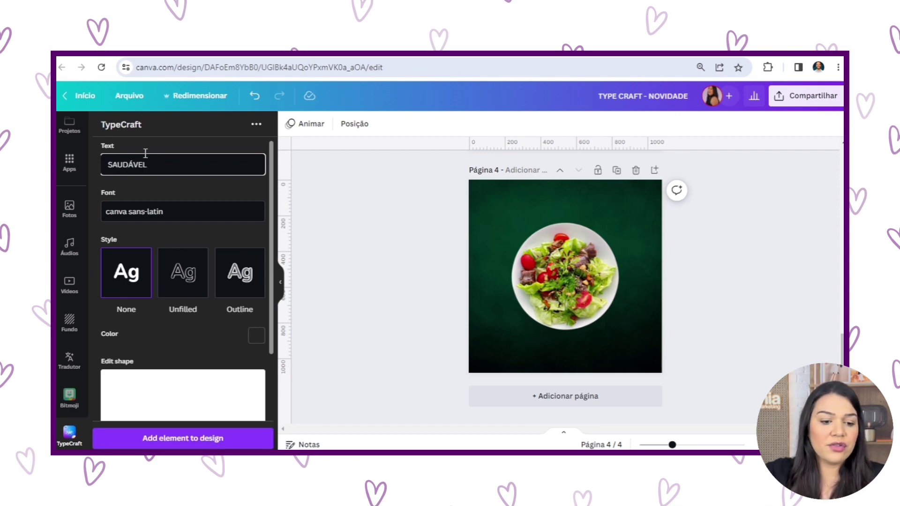
{"action": "type", "text": "ÁVEL"}
Set the font of the SAUDÁVEL lettering to Gotham Black.
{"action": "scroll", "coordinate": [164, 158], "scroll_direction": "down", "scroll_amount": 1}
{"action": "left_click", "coordinate": [173, 153]}
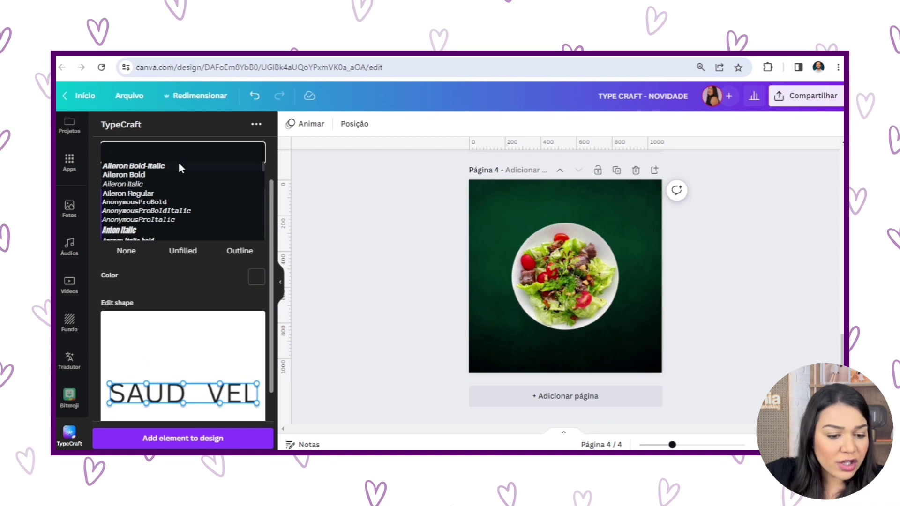
{"action": "scroll", "coordinate": [179, 164], "scroll_direction": "down", "scroll_amount": 15}
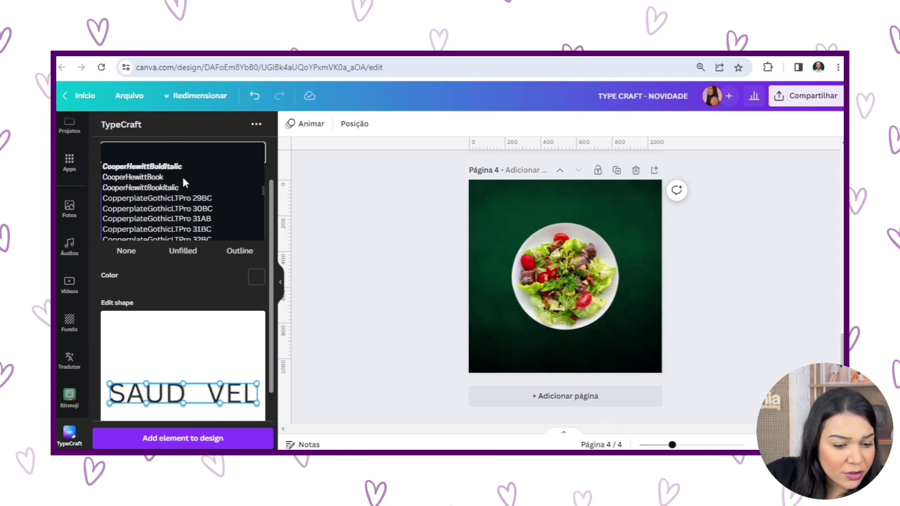
{"action": "scroll", "coordinate": [183, 181], "scroll_direction": "down", "scroll_amount": 15}
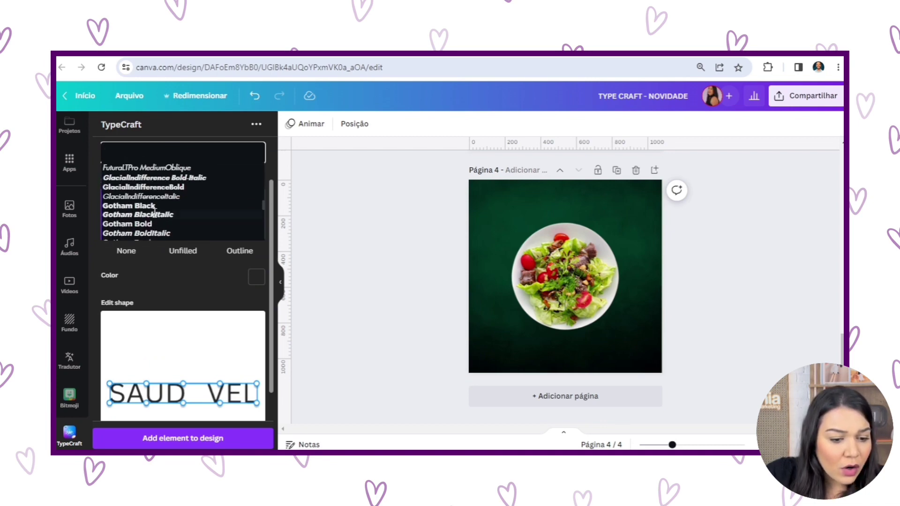
{"action": "left_click", "coordinate": [118, 206]}
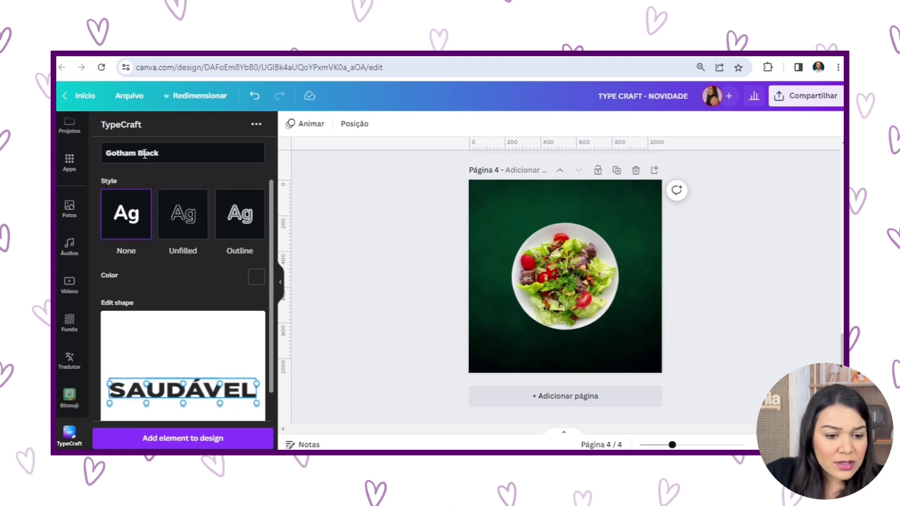
{"action": "scroll", "coordinate": [186, 218], "scroll_direction": "down", "scroll_amount": 2}
{"action": "scroll", "coordinate": [190, 227], "scroll_direction": "up", "scroll_amount": 2}
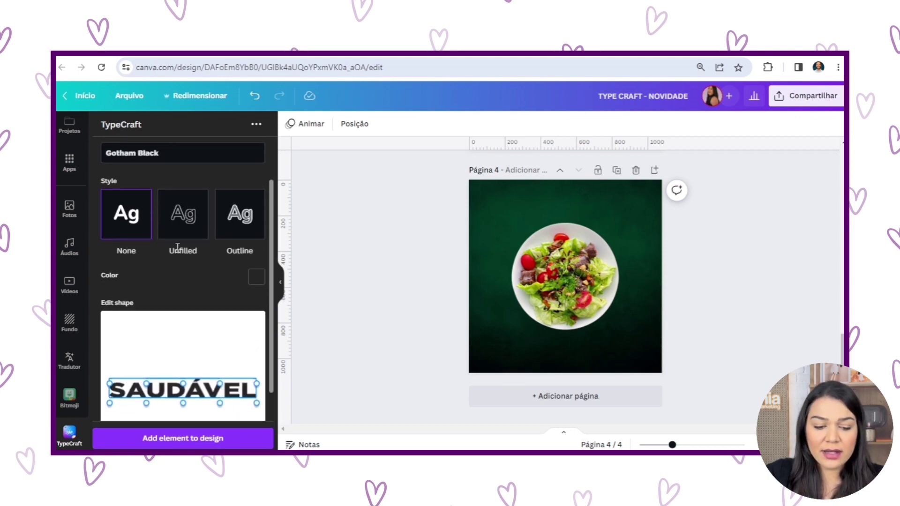
Color the SAUDÁVEL lettering white (#ffffff).
{"action": "scroll", "coordinate": [237, 222], "scroll_direction": "down", "scroll_amount": 2}
{"action": "left_click", "coordinate": [257, 196]}
{"action": "left_click_drag", "start_coordinate": [163, 235], "coordinate": [132, 187]}
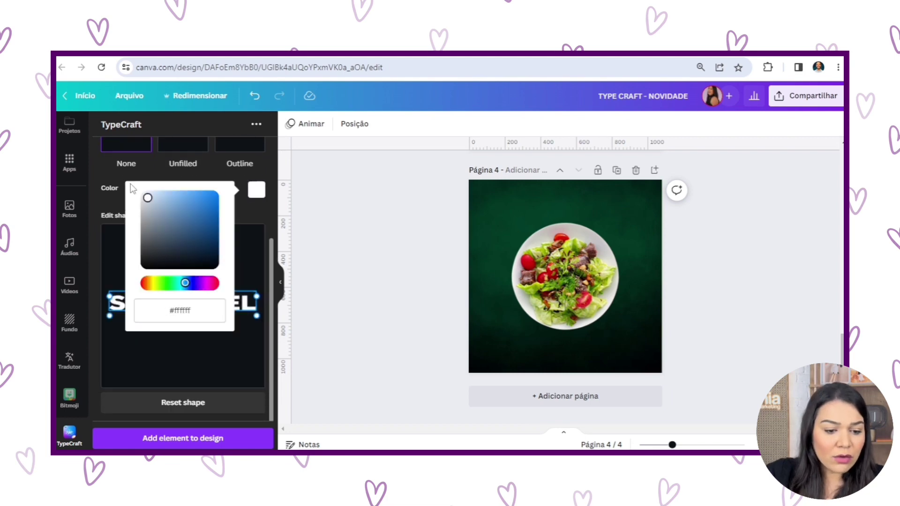
{"action": "left_click", "coordinate": [125, 201]}
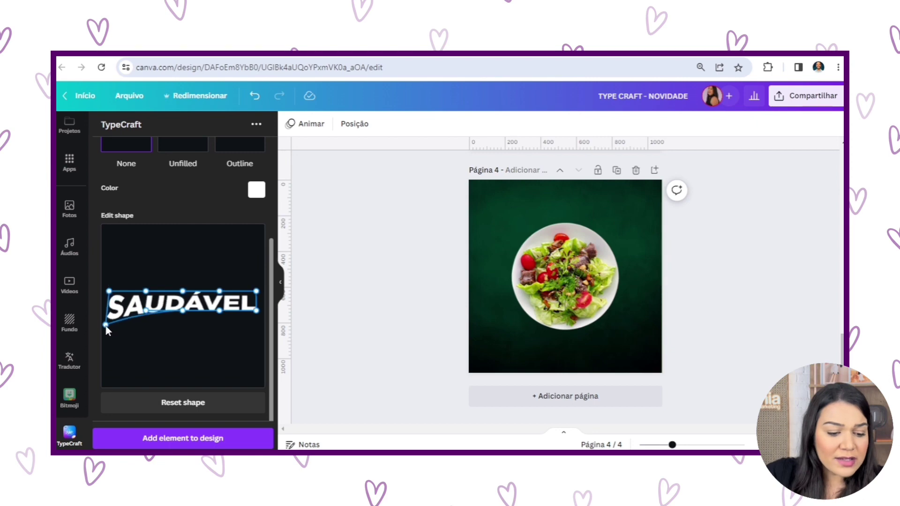
Arch SAUDÁVEL's lower edge by pulling both bottom corners down and its midpoint slightly down, and add the lettering to page 4.
{"action": "left_click_drag", "start_coordinate": [110, 315], "coordinate": [109, 331]}
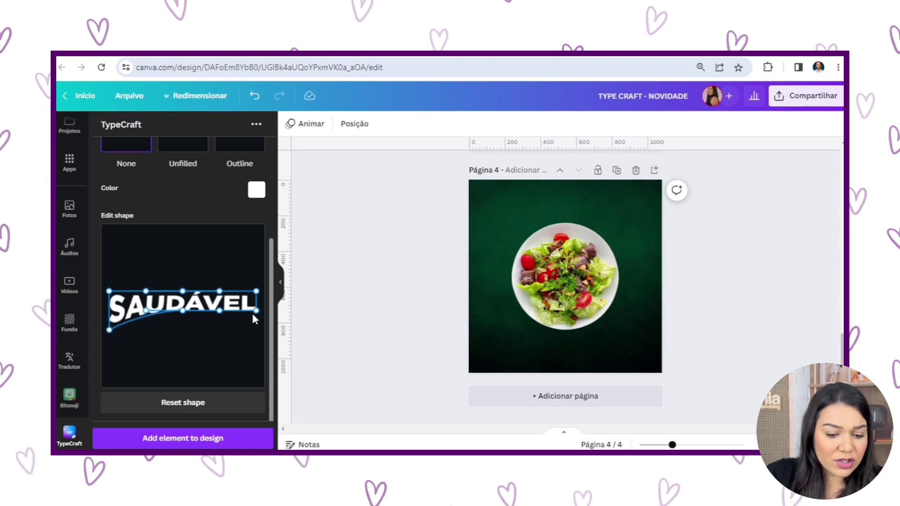
{"action": "left_click_drag", "start_coordinate": [256, 311], "coordinate": [258, 330]}
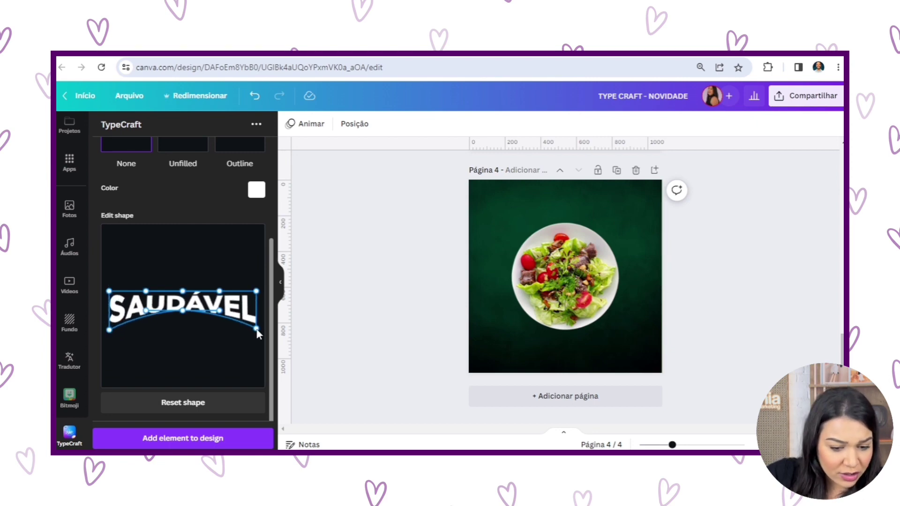
{"action": "left_click_drag", "start_coordinate": [184, 312], "coordinate": [182, 314]}
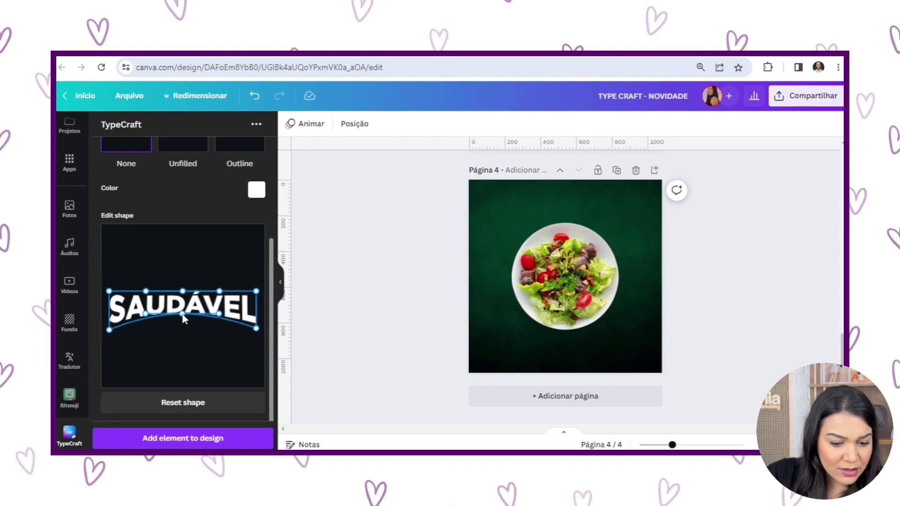
{"action": "left_click", "coordinate": [177, 440]}
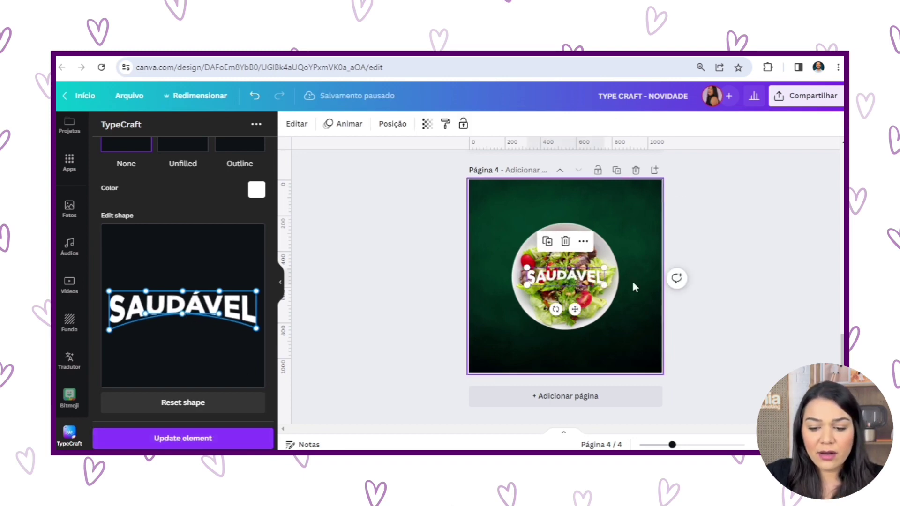
Enlarge the SAUDÁVEL lettering to nearly the full width of page 4 and center it across the salad plate.
{"action": "left_click_drag", "start_coordinate": [514, 299], "coordinate": [452, 331]}
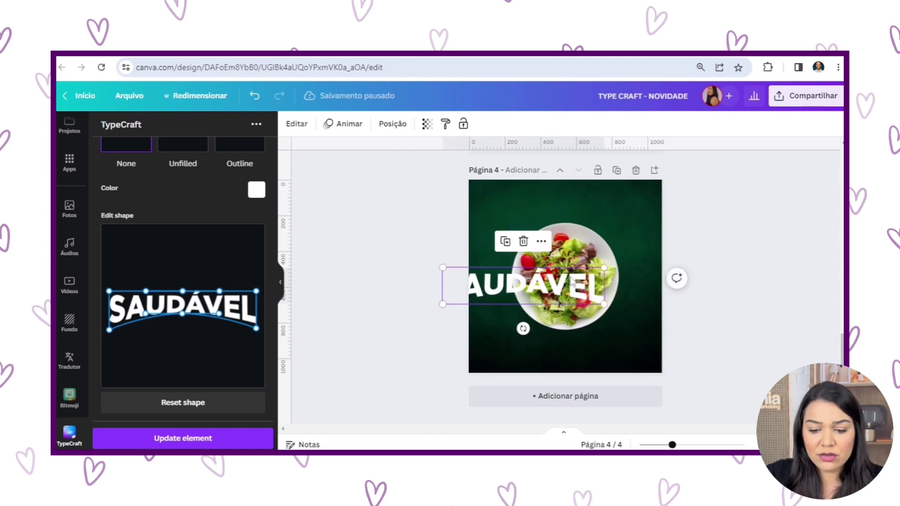
{"action": "left_click_drag", "start_coordinate": [558, 276], "coordinate": [603, 276]}
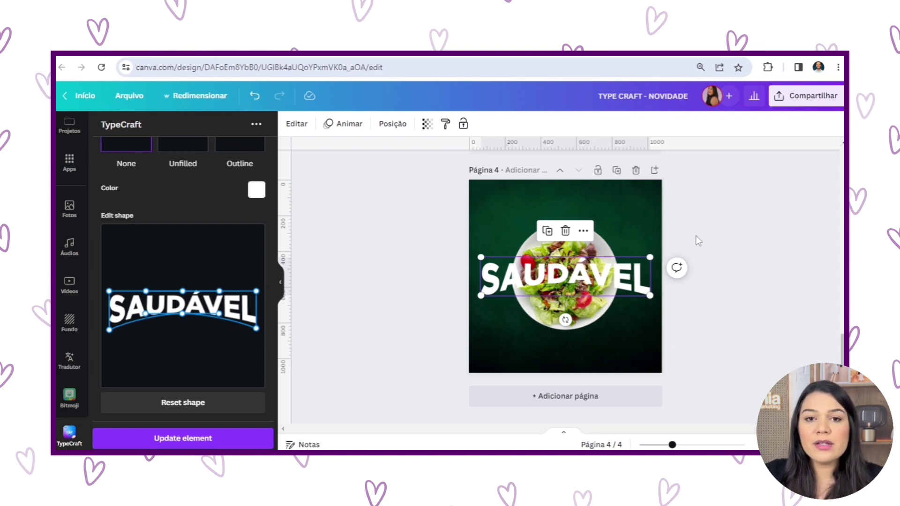
{"action": "left_click", "coordinate": [712, 242]}
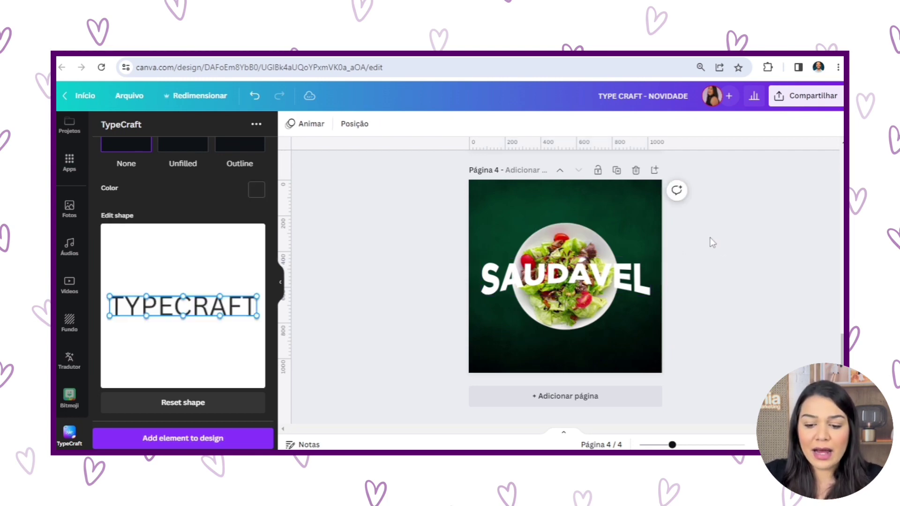
Duplicate the SAUDÁVEL lettering and place the copy directly below the original, aligned horizontally with it.
{"action": "left_click", "coordinate": [637, 280]}
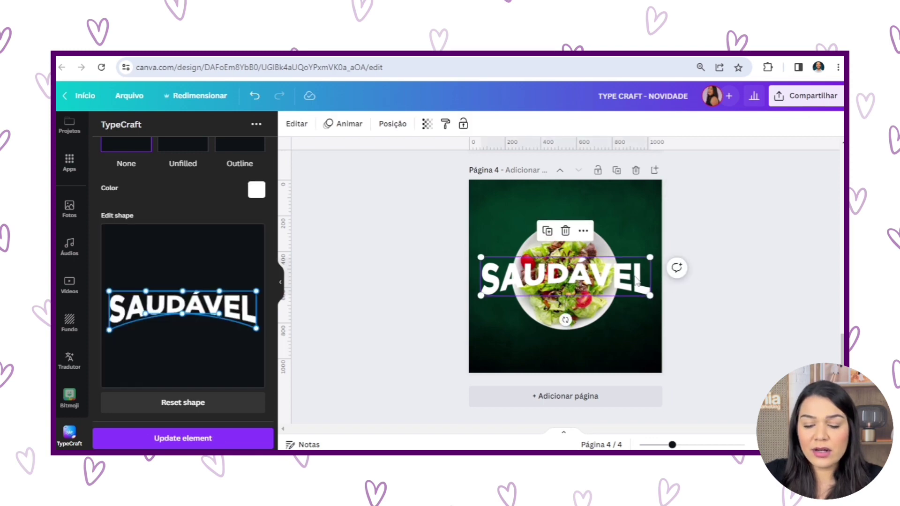
{"action": "left_click", "coordinate": [549, 232]}
{"action": "left_click_drag", "start_coordinate": [608, 291], "coordinate": [595, 342]}
{"action": "scroll", "coordinate": [172, 251], "scroll_direction": "up", "scroll_amount": 3}
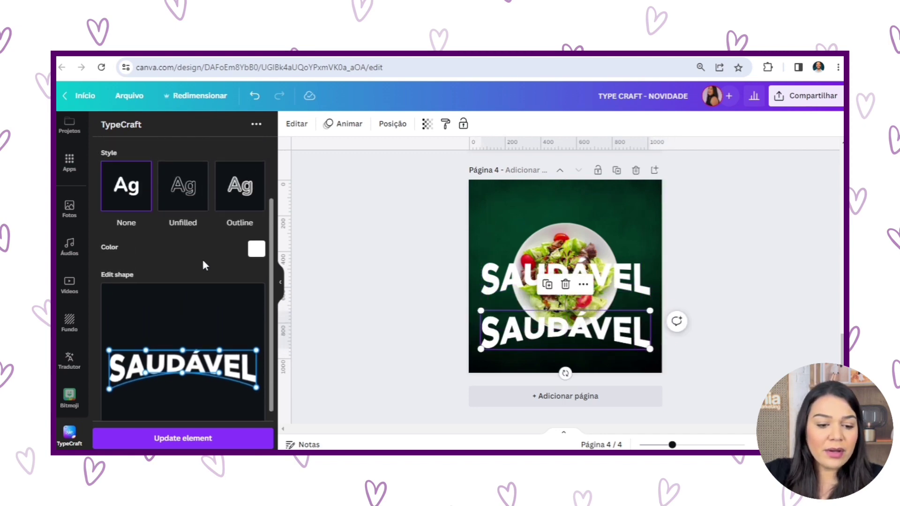
Restyle the lower SAUDÁVEL copy as unfilled lettering with a white border of width 6, and update it on page 4.
{"action": "left_click", "coordinate": [186, 248]}
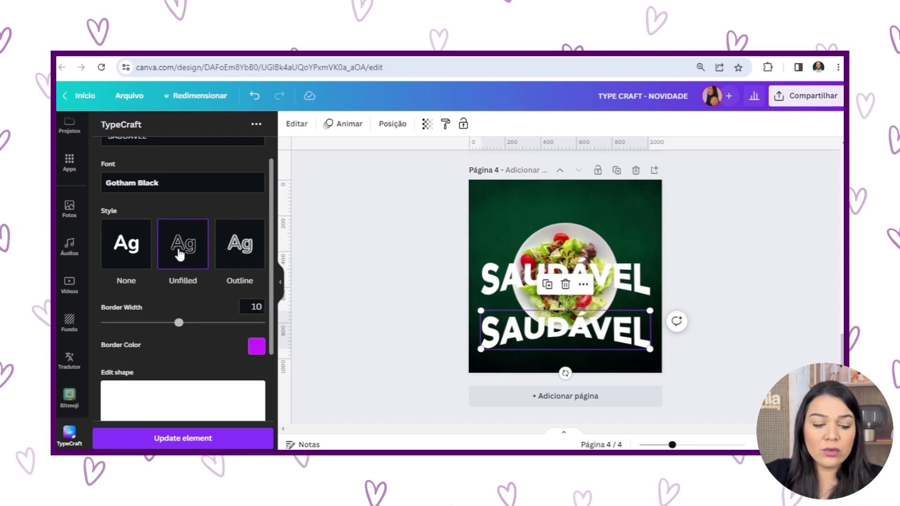
{"action": "scroll", "coordinate": [180, 255], "scroll_direction": "down", "scroll_amount": 3}
{"action": "left_click_drag", "start_coordinate": [179, 210], "coordinate": [149, 209]}
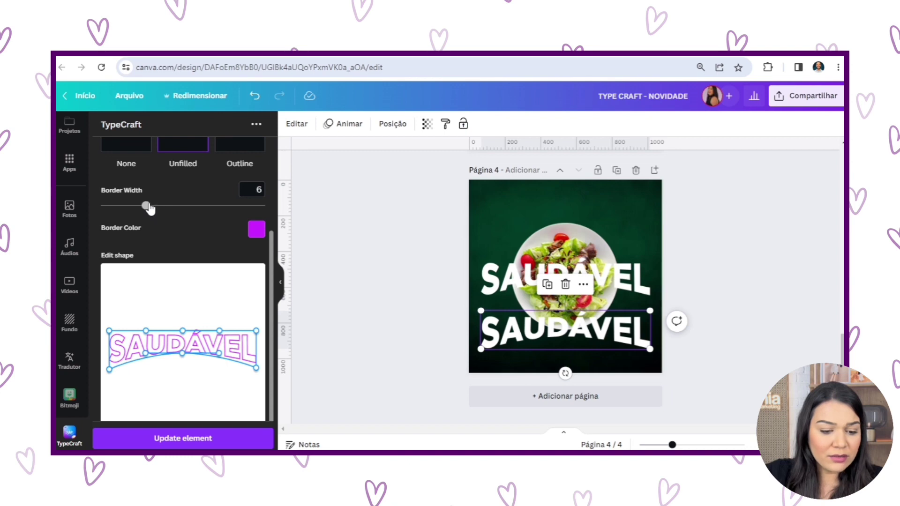
{"action": "left_click", "coordinate": [257, 231]}
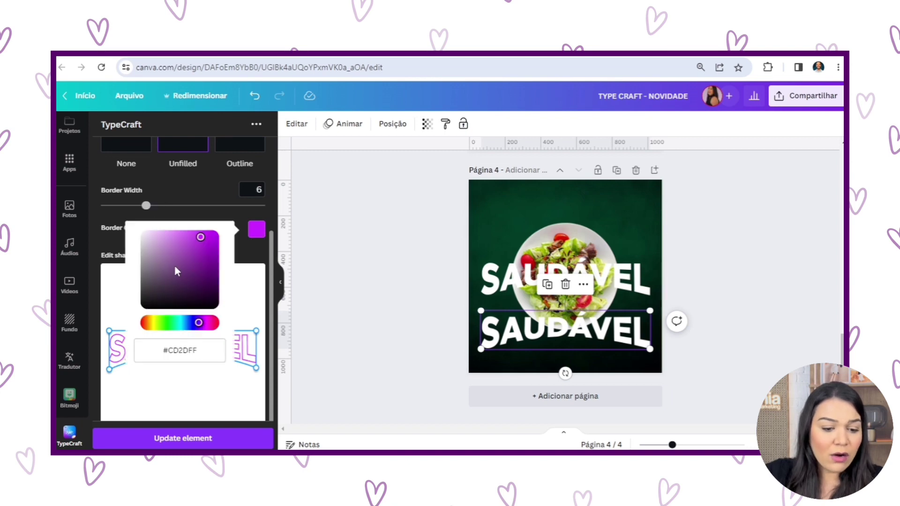
{"action": "left_click_drag", "start_coordinate": [175, 266], "coordinate": [135, 228]}
{"action": "left_click", "coordinate": [200, 187]}
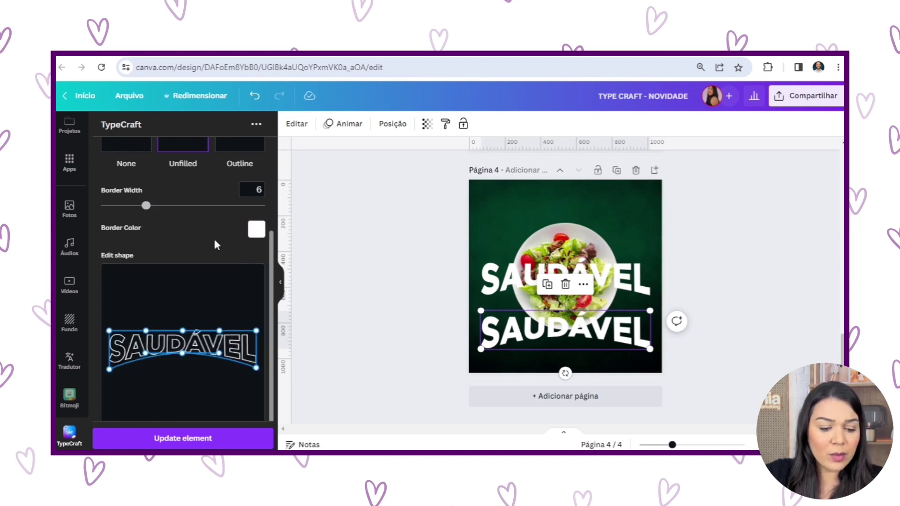
{"action": "left_click", "coordinate": [189, 440]}
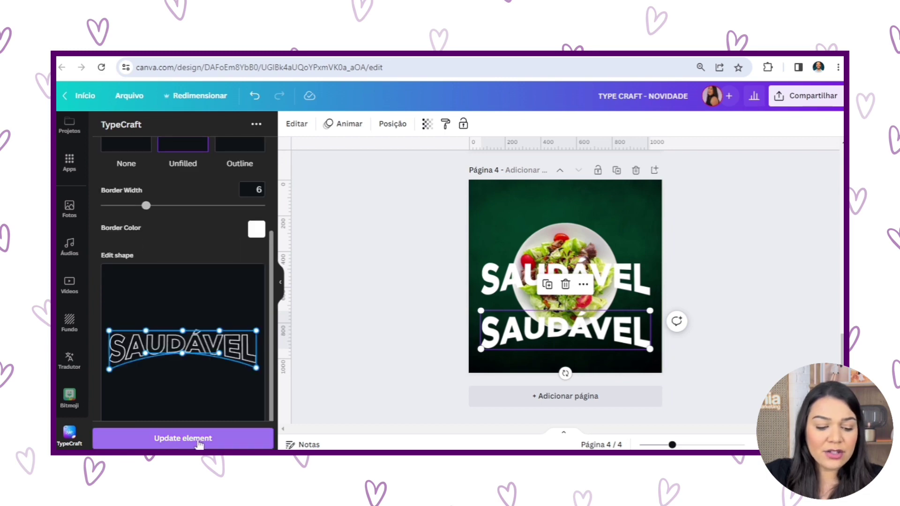
{"action": "mouse_move", "coordinate": [614, 347]}
{"action": "left_mouse_down"}
{"action": "mouse_move", "coordinate": [667, 356]}
{"action": "mouse_move", "coordinate": [614, 352]}
{"action": "left_mouse_up"}
{"action": "left_click", "coordinate": [746, 295]}
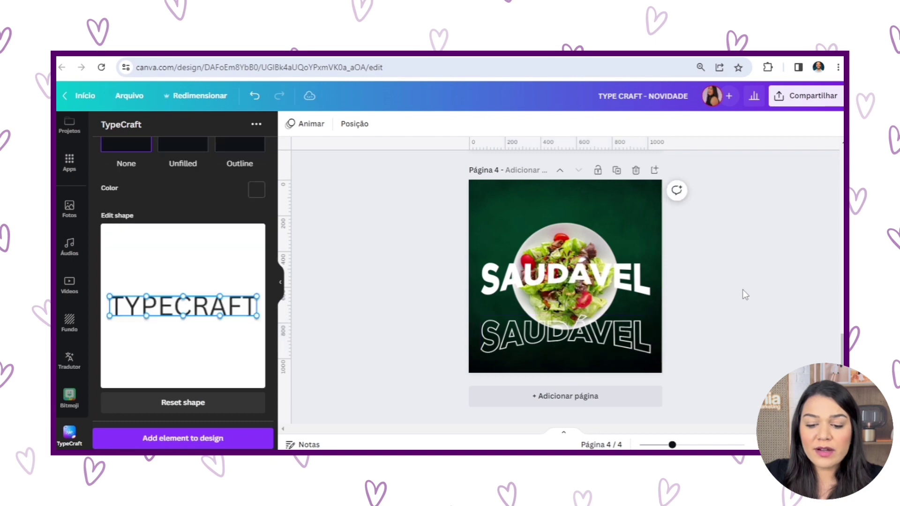
Send the solid white SAUDÁVEL lettering to the back, behind the salad plate.
{"action": "left_click", "coordinate": [534, 277]}
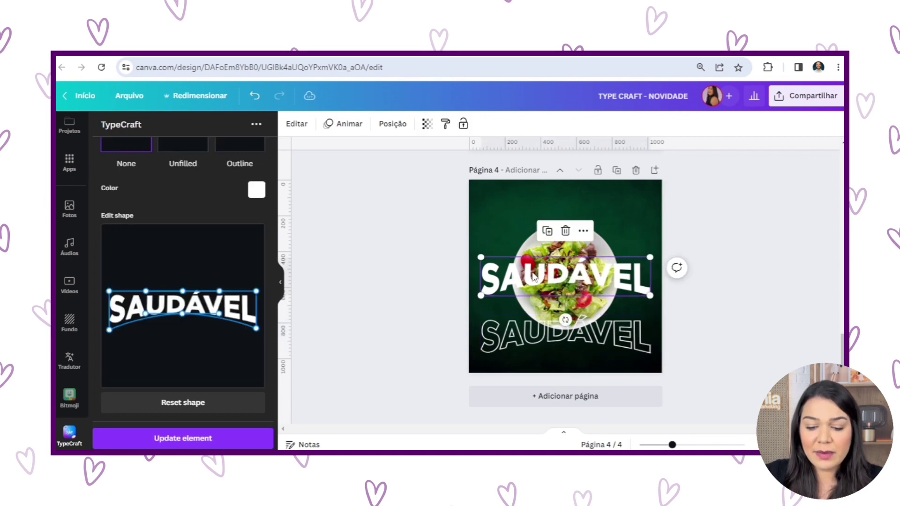
{"action": "left_click", "coordinate": [393, 126]}
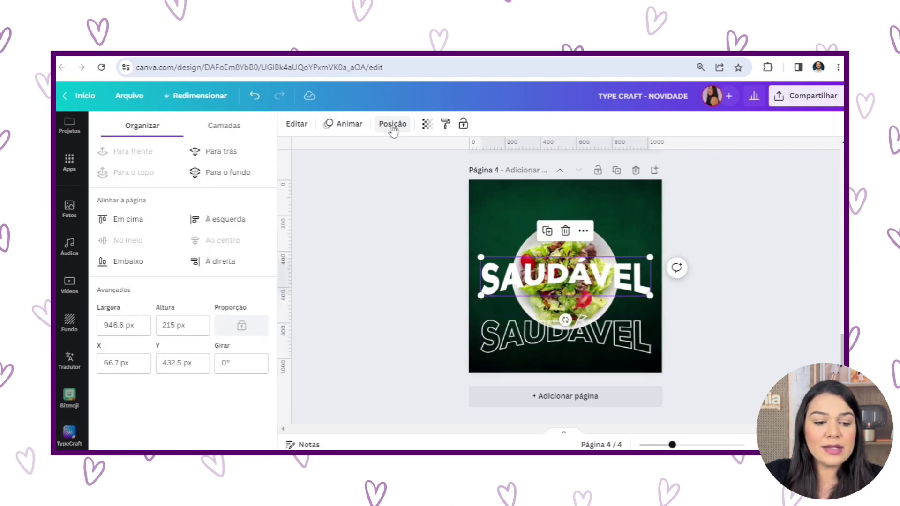
{"action": "left_click", "coordinate": [216, 172]}
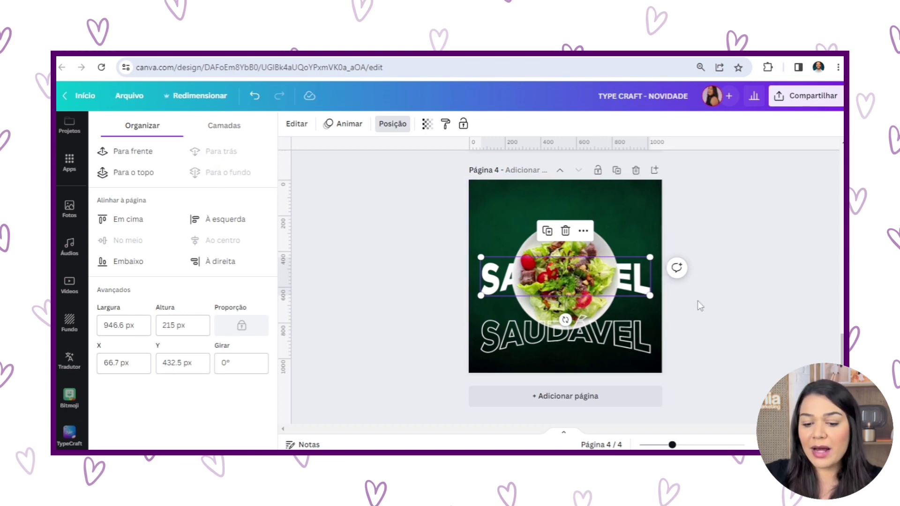
Move the outlined SAUDÁVEL copy over the plate so that it lines up exactly with the solid lettering behind it.
{"action": "left_click", "coordinate": [578, 340]}
{"action": "left_click_drag", "start_coordinate": [579, 339], "coordinate": [595, 282]}
{"action": "left_click", "coordinate": [741, 287]}
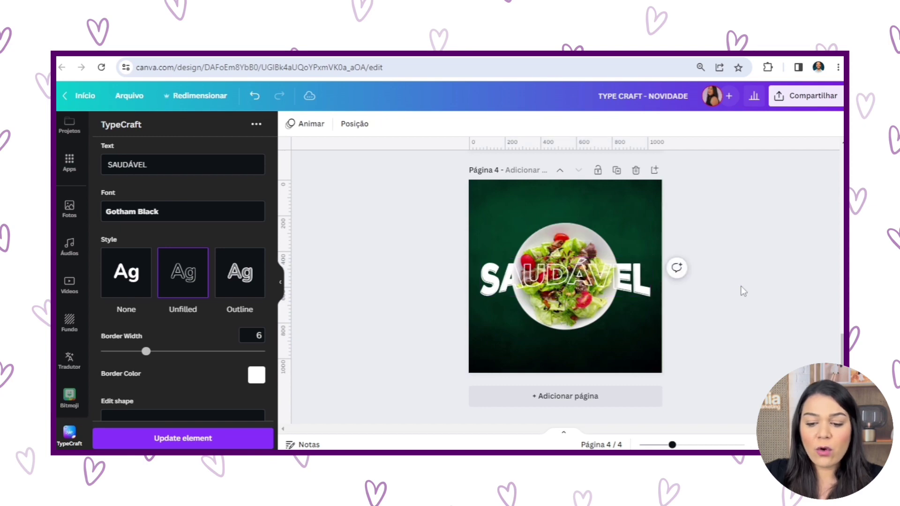
{"action": "key", "text": "ctrl+plus"}
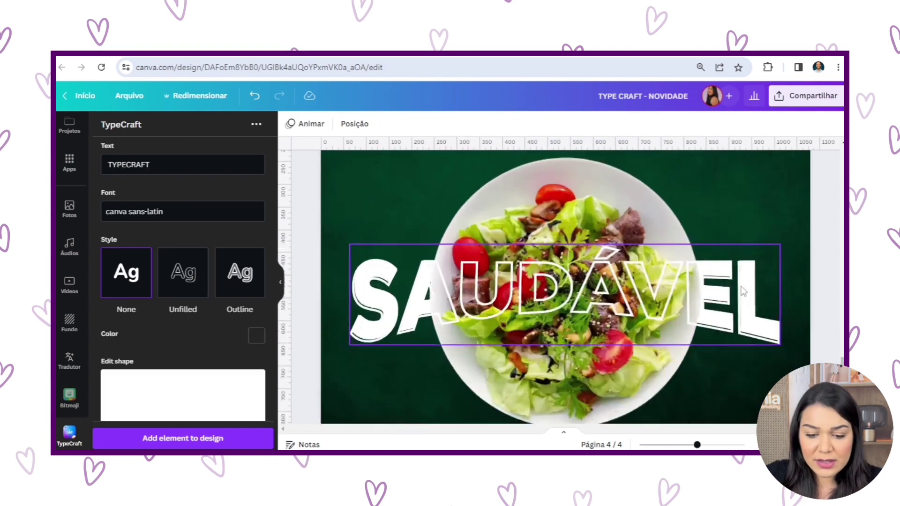
{"action": "left_click", "coordinate": [484, 287]}
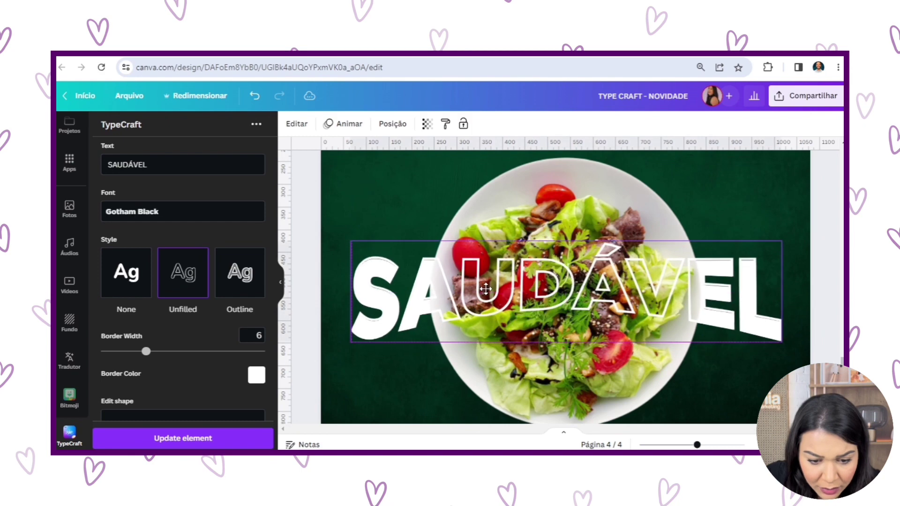
{"action": "left_click_drag", "start_coordinate": [484, 287], "coordinate": [486, 289]}
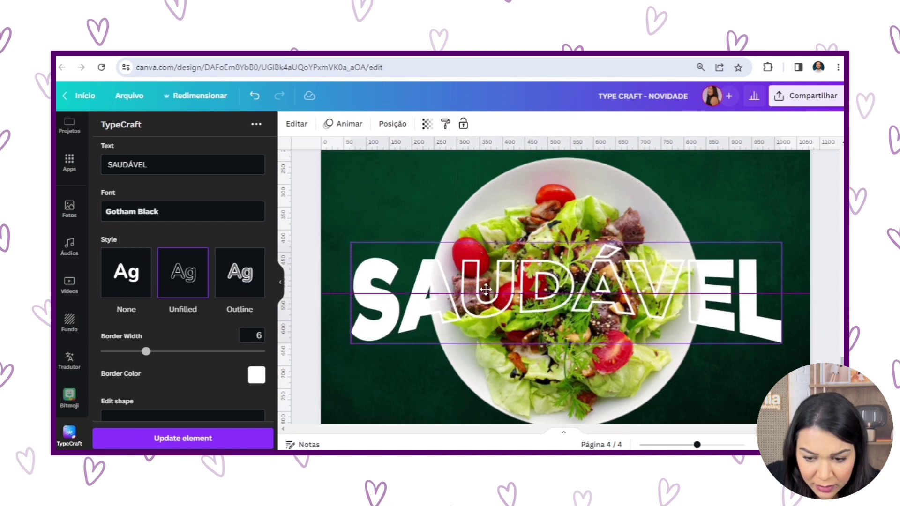
{"action": "left_click", "coordinate": [820, 214]}
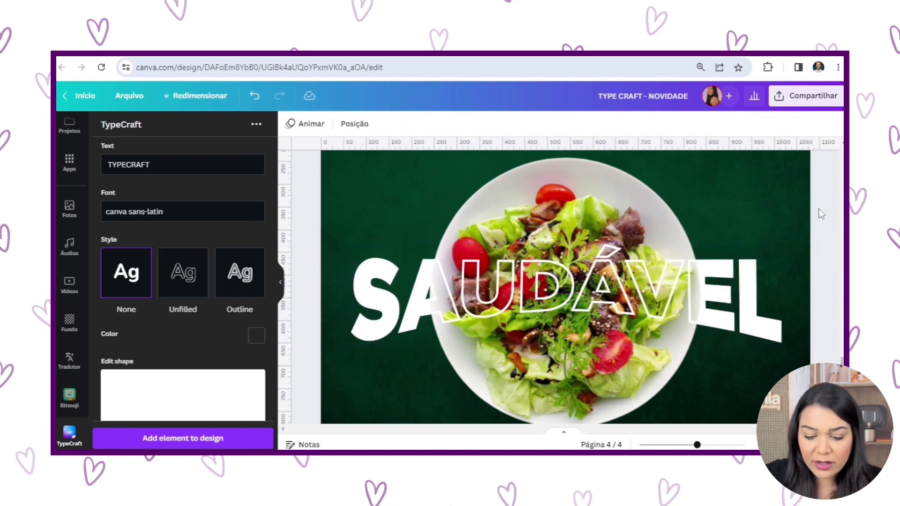
{"action": "scroll", "coordinate": [821, 214], "scroll_direction": "down", "scroll_amount": 5, "text": "ctrl"}
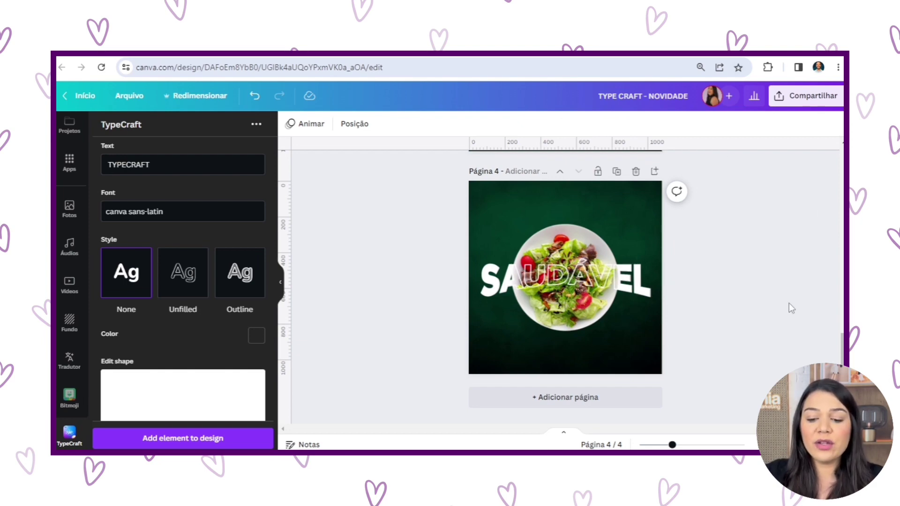
Add a title reading COMIDA, enlarge it to size 76.8 and center it above the salad plate.
{"action": "scroll", "coordinate": [61, 337], "scroll_direction": "up", "scroll_amount": 5}
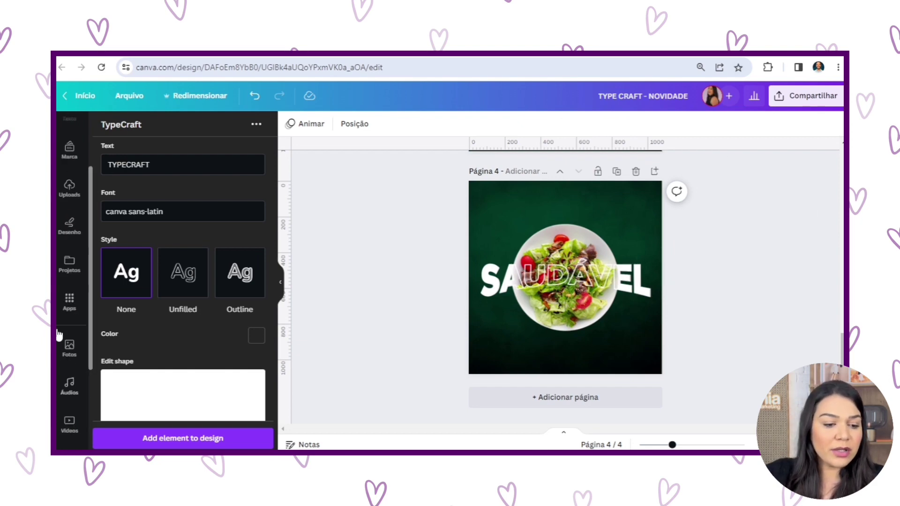
{"action": "left_click", "coordinate": [60, 148]}
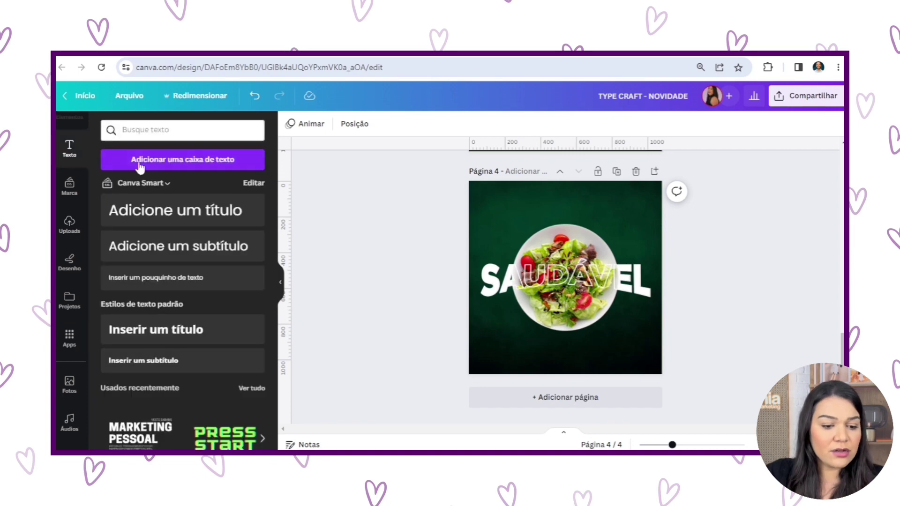
{"action": "left_click", "coordinate": [201, 209]}
{"action": "type", "text": "COMIDA"}
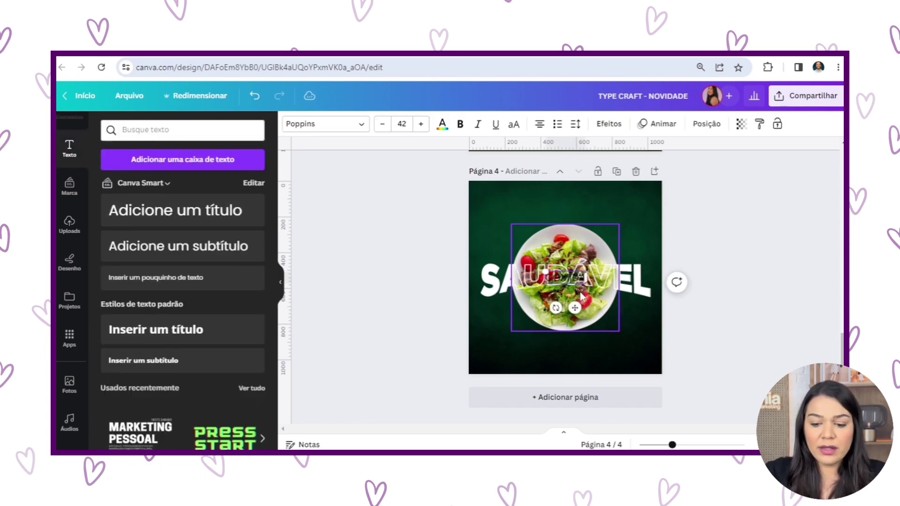
{"action": "left_click_drag", "start_coordinate": [525, 266], "coordinate": [515, 261]}
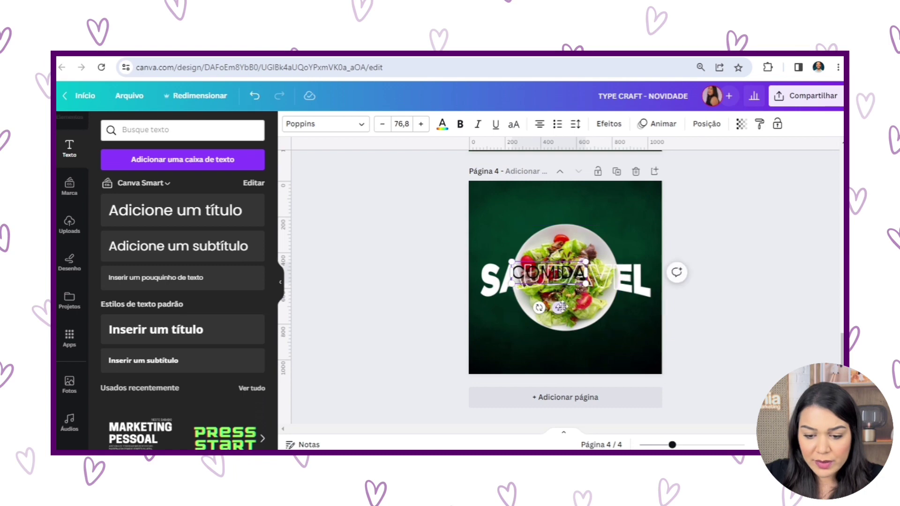
{"action": "left_click_drag", "start_coordinate": [568, 309], "coordinate": [578, 246]}
{"action": "left_click", "coordinate": [757, 244]}
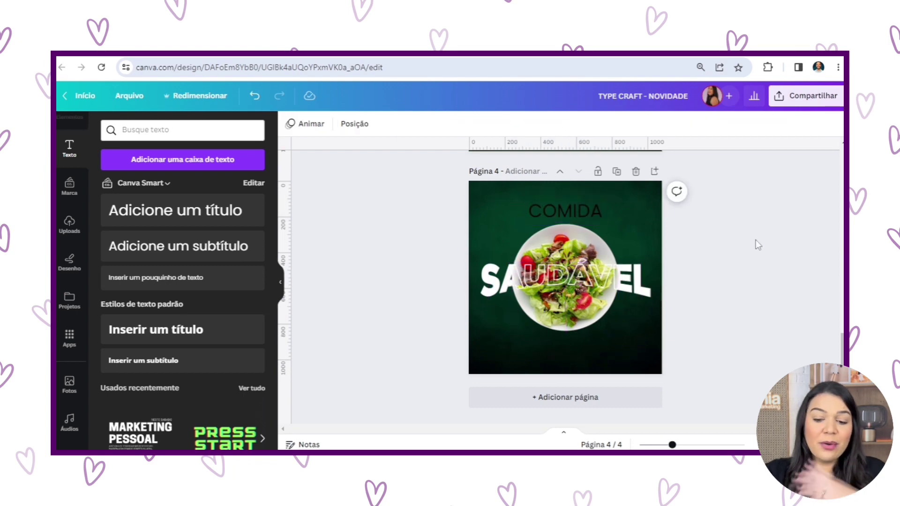
Color the COMIDA title white and set its font to Gotham Black.
{"action": "left_click", "coordinate": [572, 214]}
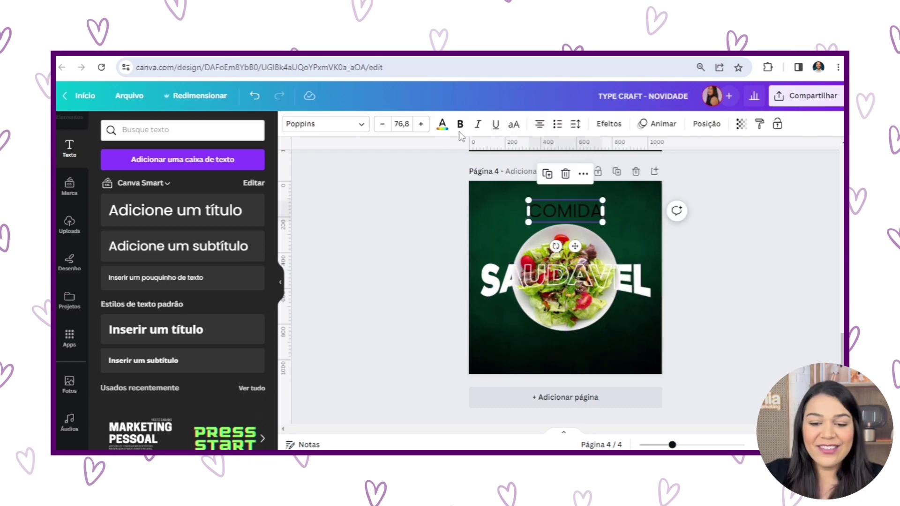
{"action": "left_click", "coordinate": [442, 124]}
{"action": "left_click", "coordinate": [143, 298]}
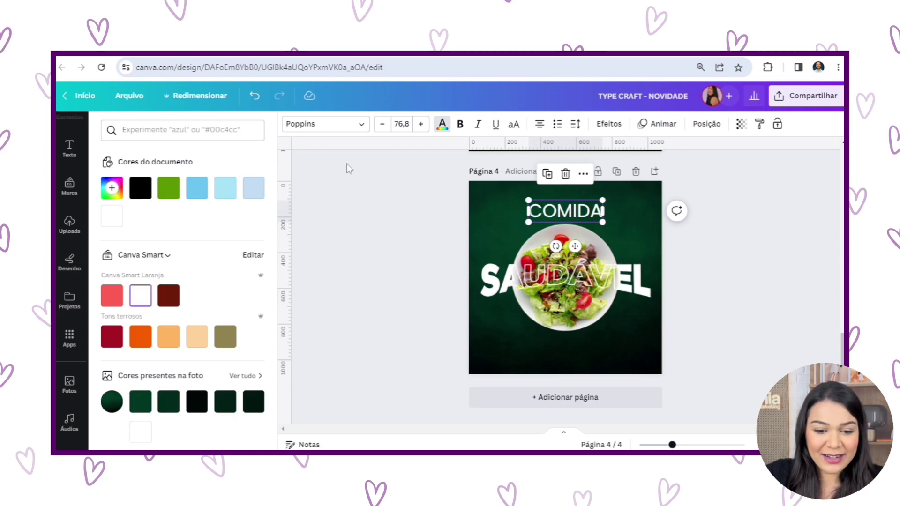
{"action": "left_click", "coordinate": [333, 124]}
{"action": "left_click", "coordinate": [108, 235]}
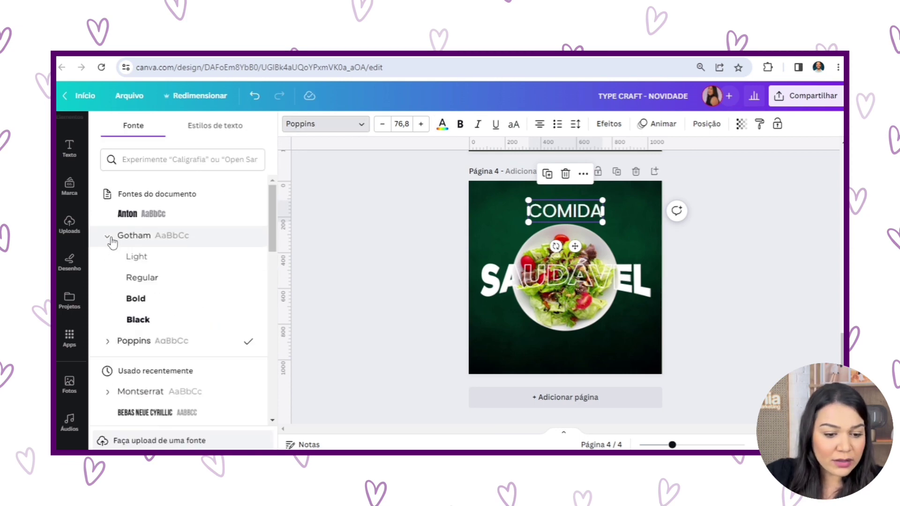
{"action": "left_click", "coordinate": [138, 319]}
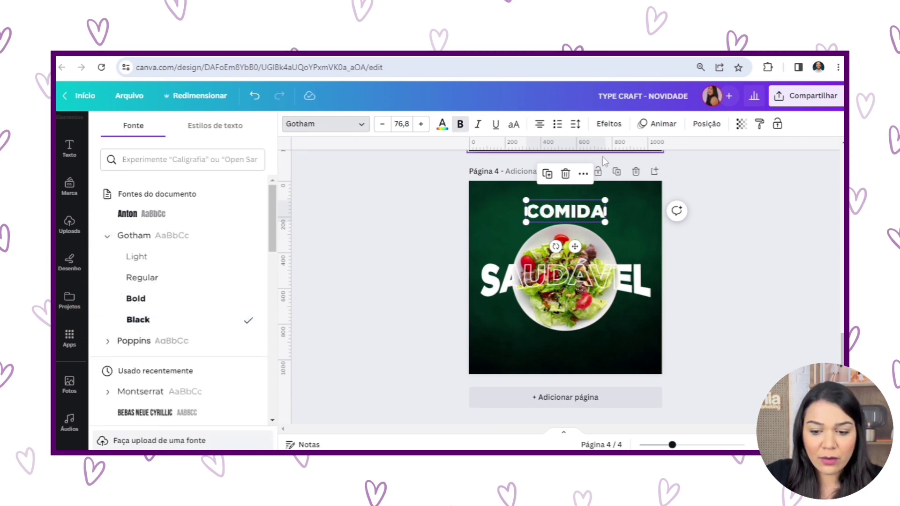
Lower COMIDA slightly toward the plate and apply the Curvar shape effect with a curve of 65.
{"action": "left_click_drag", "start_coordinate": [580, 247], "coordinate": [579, 249]}
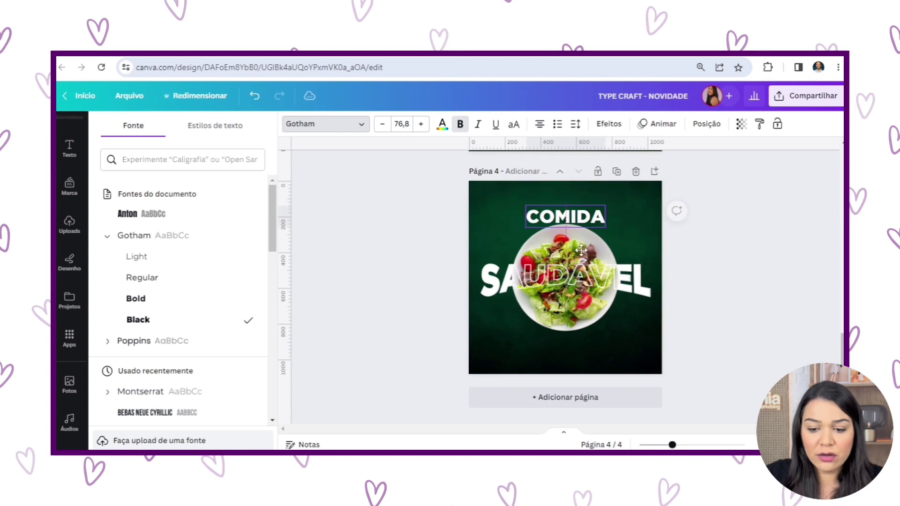
{"action": "left_click", "coordinate": [608, 126]}
{"action": "scroll", "coordinate": [192, 338], "scroll_direction": "down", "scroll_amount": 3}
{"action": "left_click", "coordinate": [183, 414]}
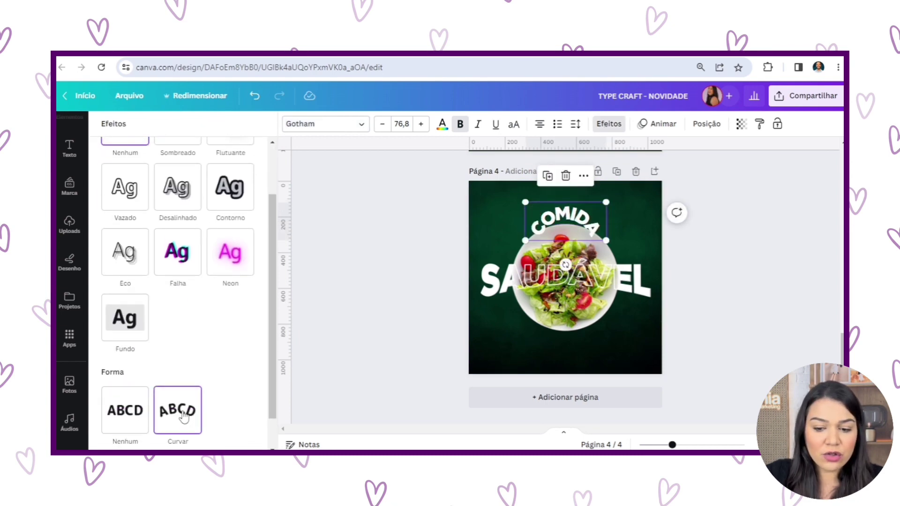
{"action": "scroll", "coordinate": [183, 399], "scroll_direction": "down", "scroll_amount": 2}
{"action": "mouse_move", "coordinate": [216, 438]}
{"action": "left_mouse_down"}
{"action": "mouse_move", "coordinate": [201, 439]}
{"action": "mouse_move", "coordinate": [228, 440]}
{"action": "left_mouse_up"}
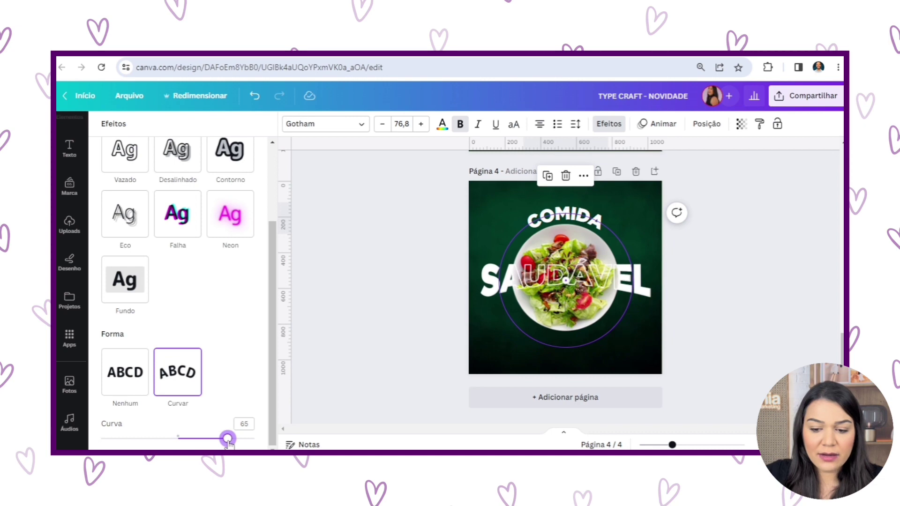
{"action": "left_click", "coordinate": [794, 246]}
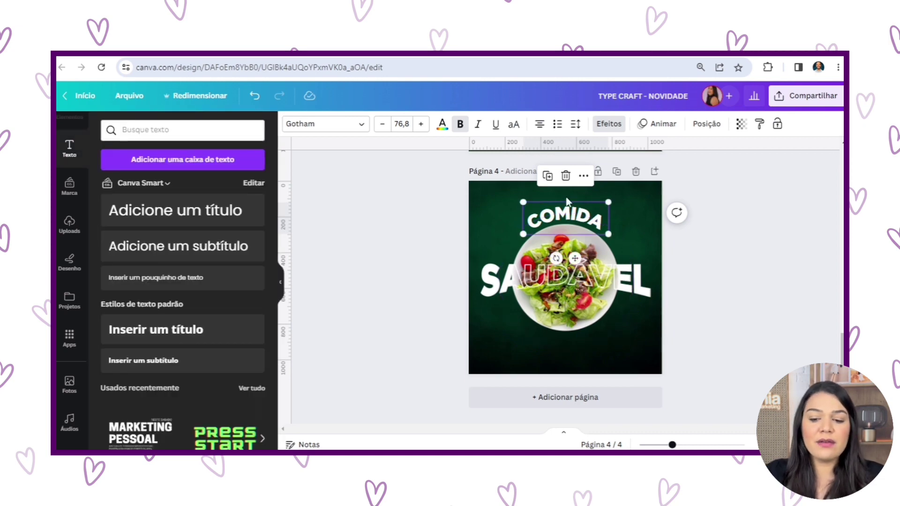
{"action": "left_click", "coordinate": [713, 241]}
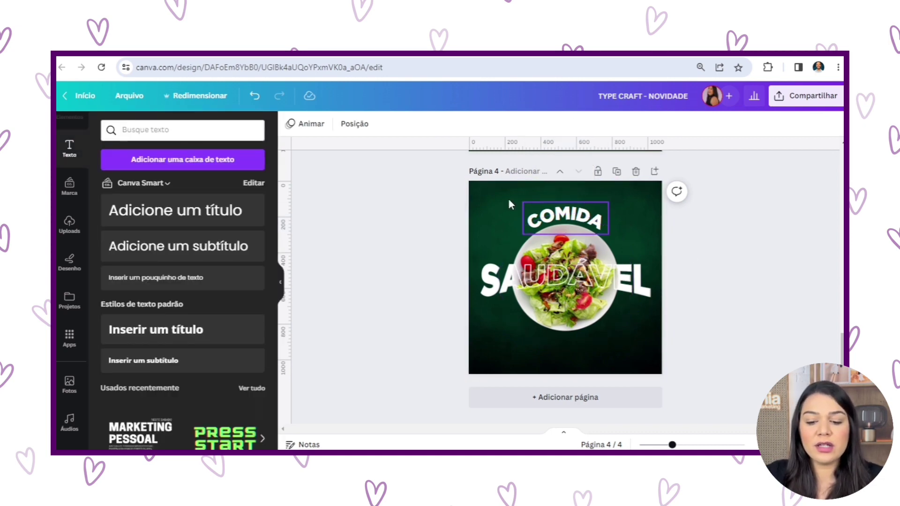
Select COMIDA, the plate and both SAUDÁVEL layers together and move them slightly down to center the composition on page 4.
{"action": "left_click_drag", "start_coordinate": [407, 192], "coordinate": [650, 364]}
{"action": "left_click_drag", "start_coordinate": [580, 266], "coordinate": [580, 276]}
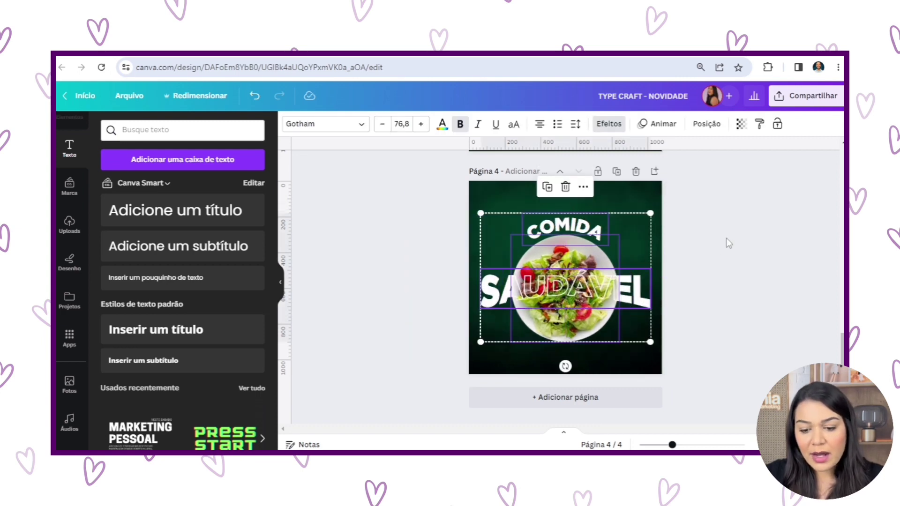
{"action": "left_click", "coordinate": [776, 270]}
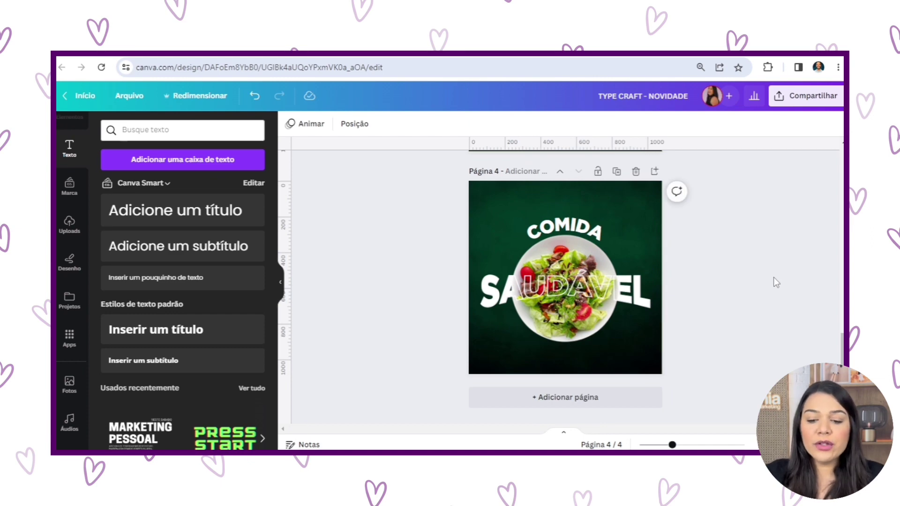
{"action": "scroll", "coordinate": [772, 280], "scroll_direction": "up", "scroll_amount": 5}
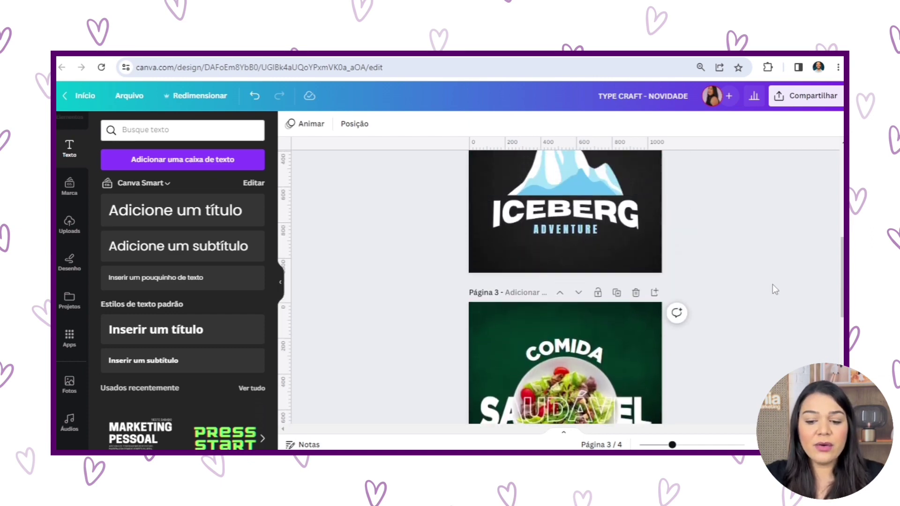
{"action": "scroll", "coordinate": [772, 284], "scroll_direction": "up", "scroll_amount": 3}
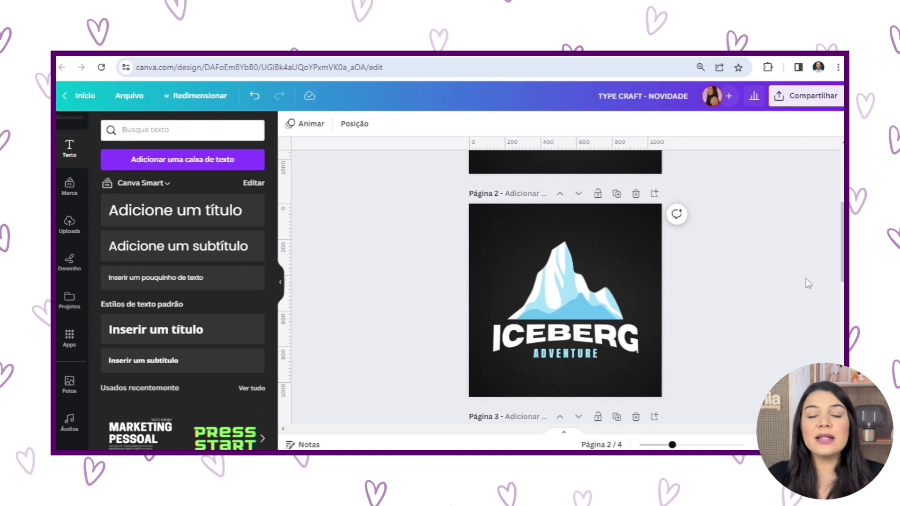